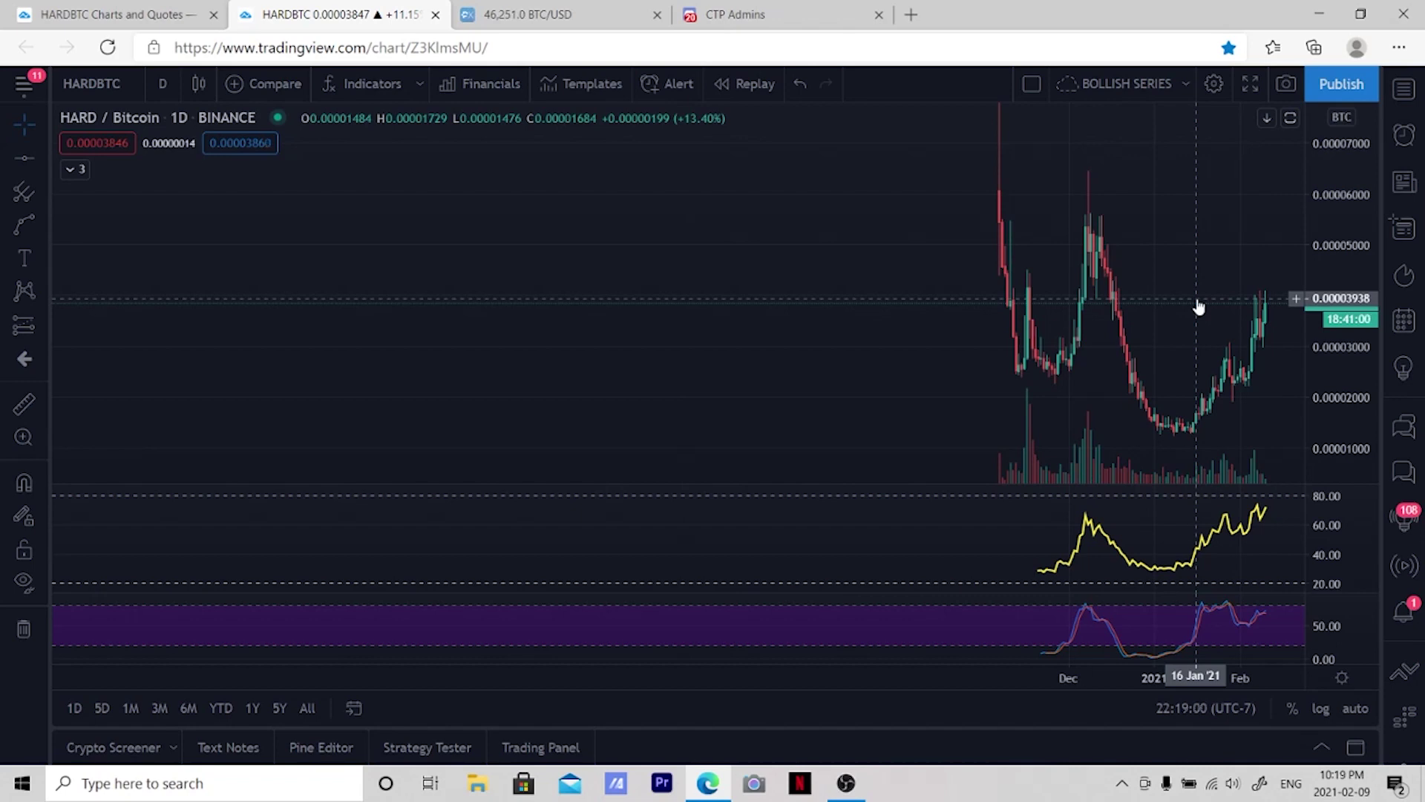
Zoom into the HARD/BTC daily chart until its candles span early November to mid-February
{"action": "scroll", "coordinate": [1199, 306], "scroll_direction": "up", "scroll_amount": 6}
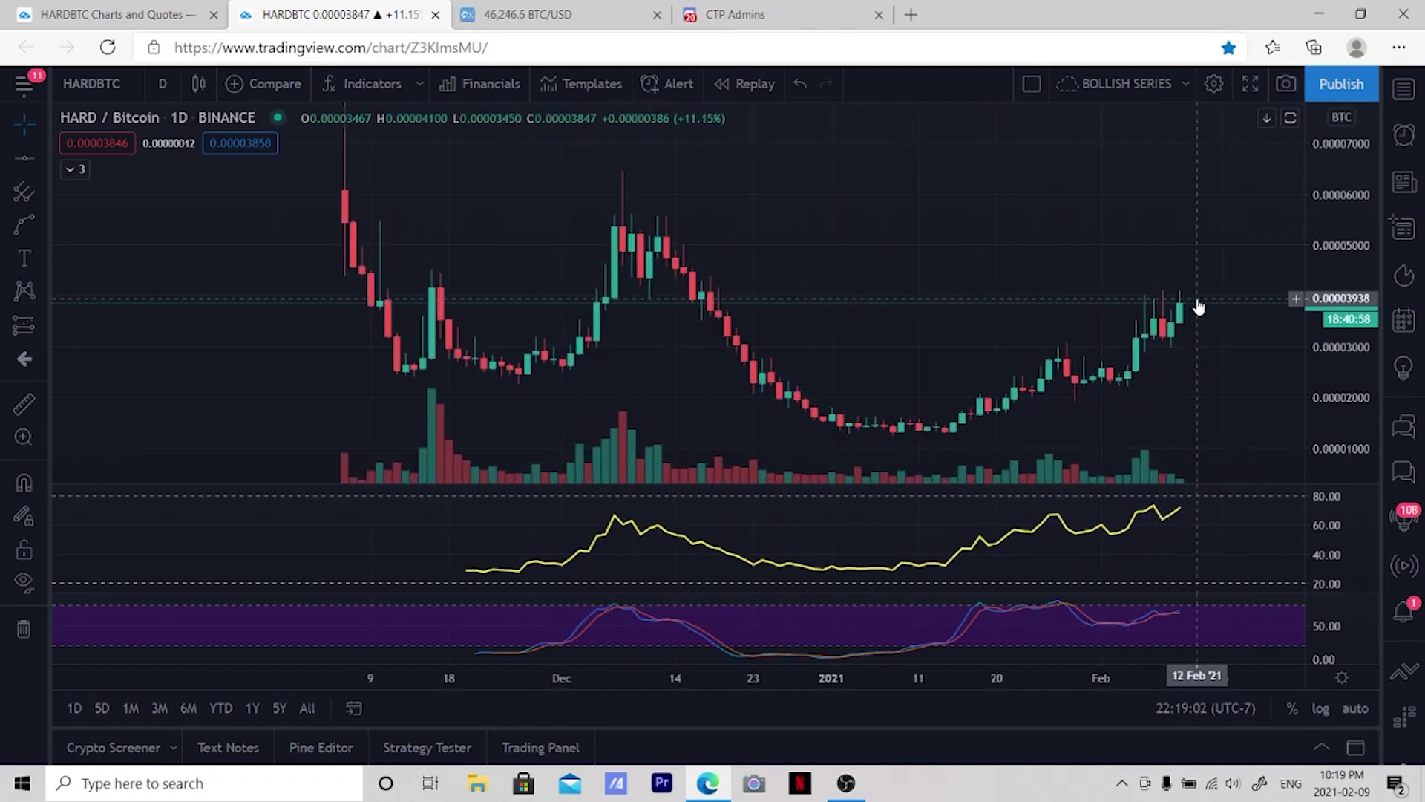
{"action": "scroll", "coordinate": [1198, 306], "scroll_direction": "up", "scroll_amount": 1}
{"action": "scroll", "coordinate": [1199, 306], "scroll_direction": "up", "scroll_amount": 1}
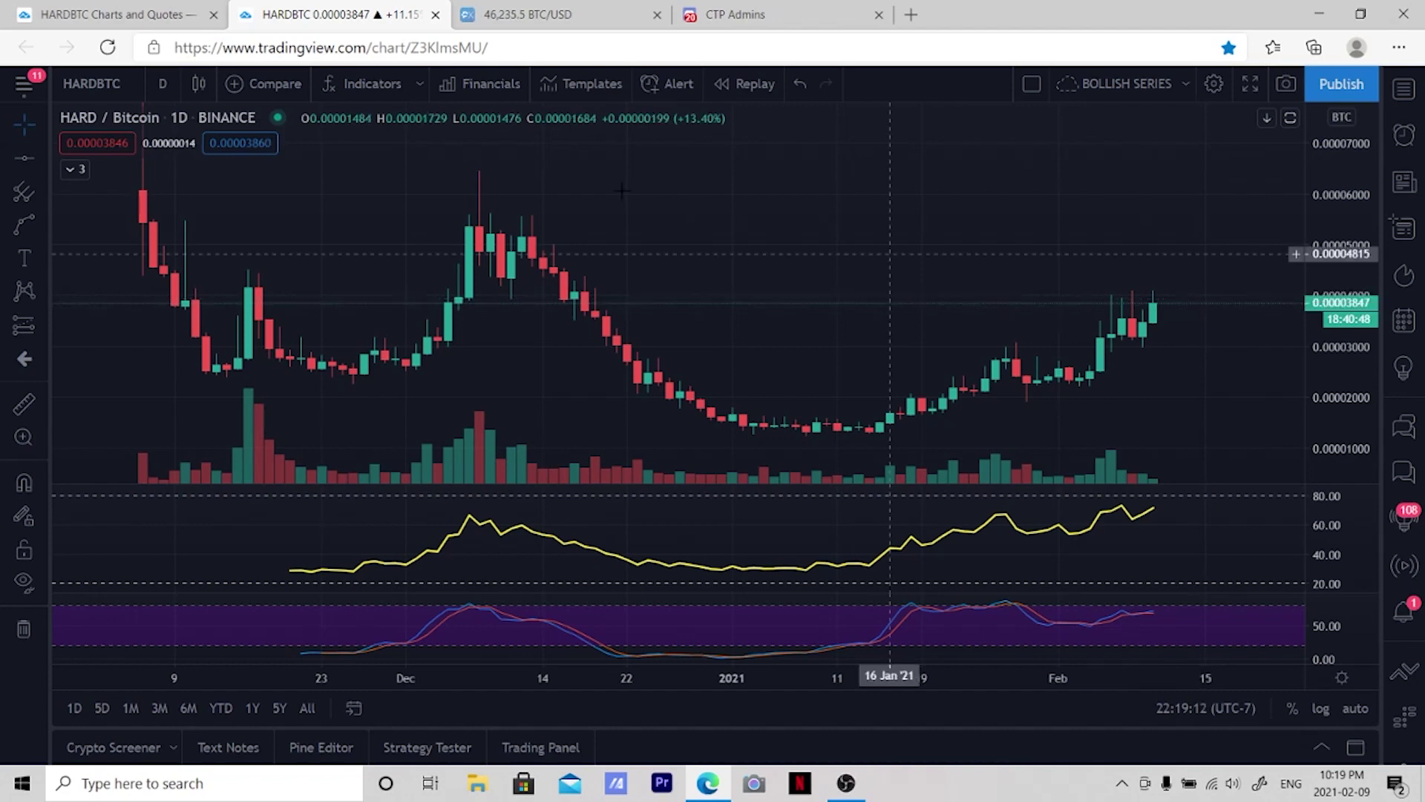
Add a size-28 'HARD/BTC Daily' text title and place it near the chart's top right
{"action": "left_click", "coordinate": [22, 258]}
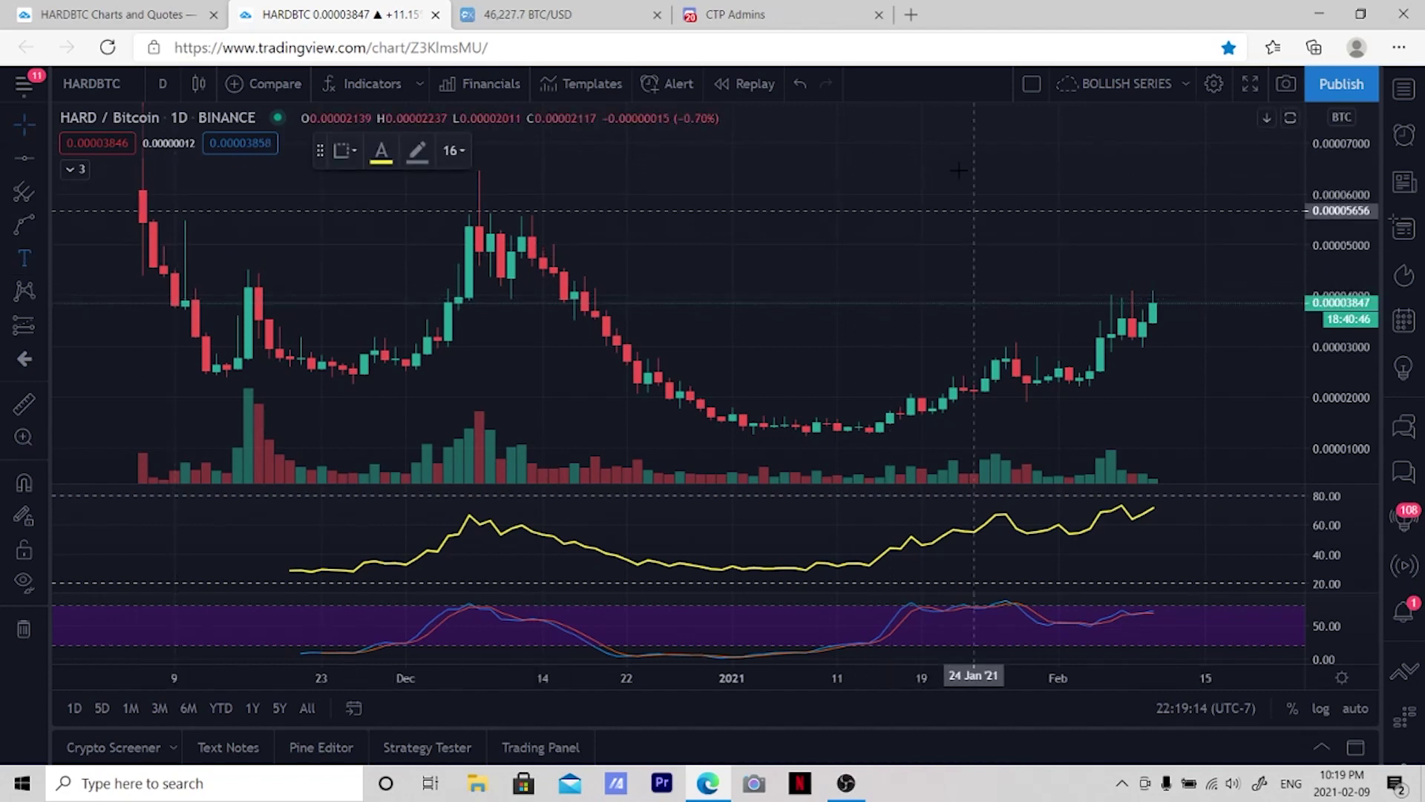
{"action": "left_click", "coordinate": [878, 160]}
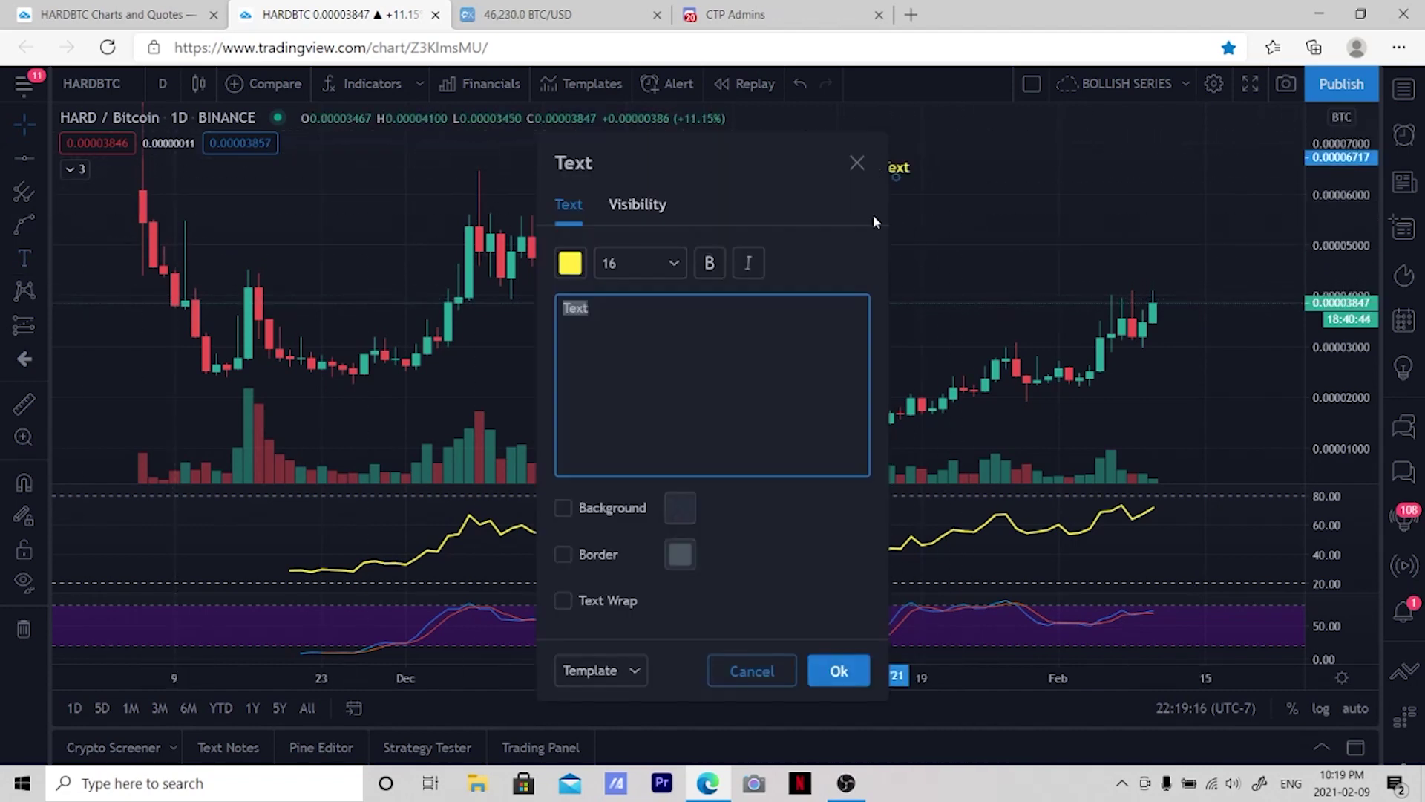
{"action": "type", "text": "HARD"}
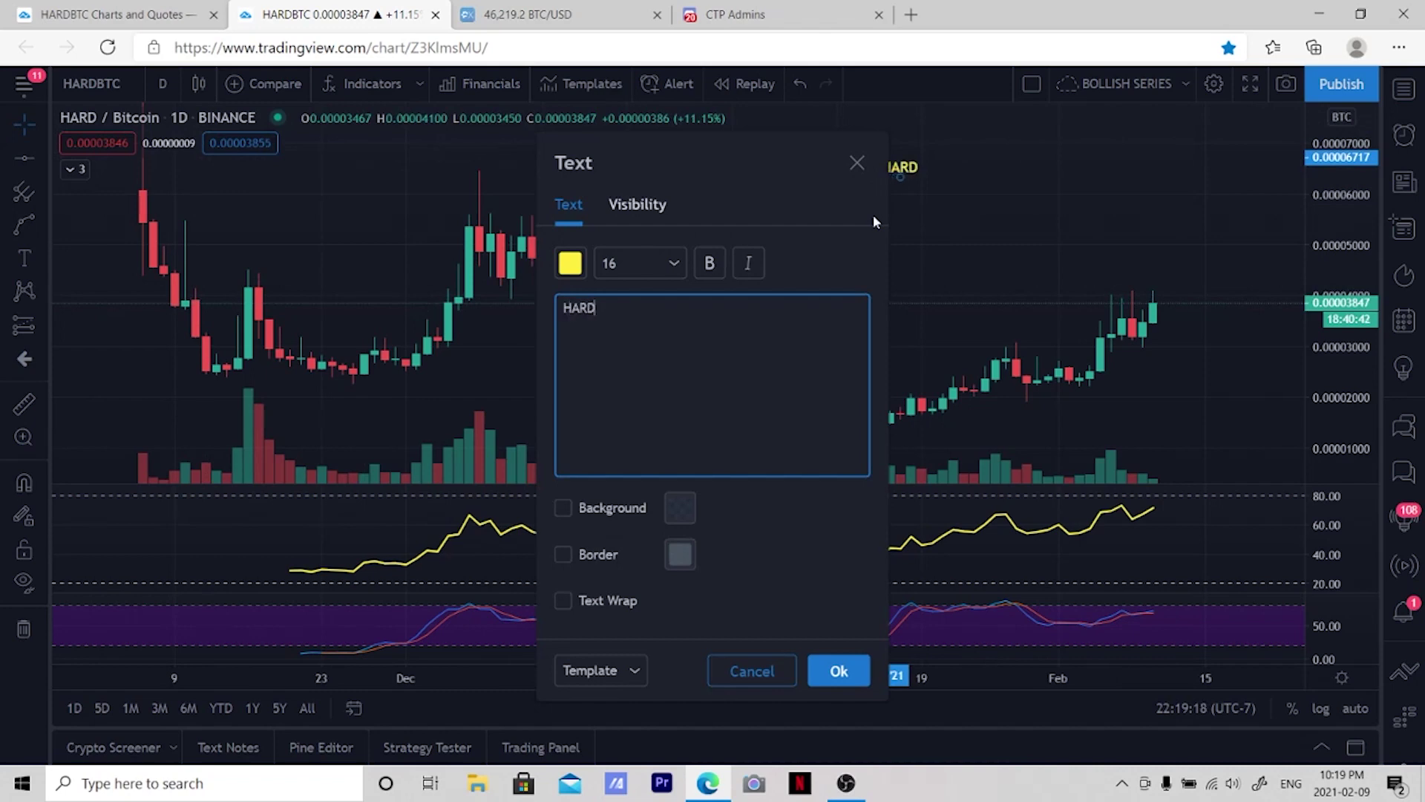
{"action": "type", "text": "/BTC Daily"}
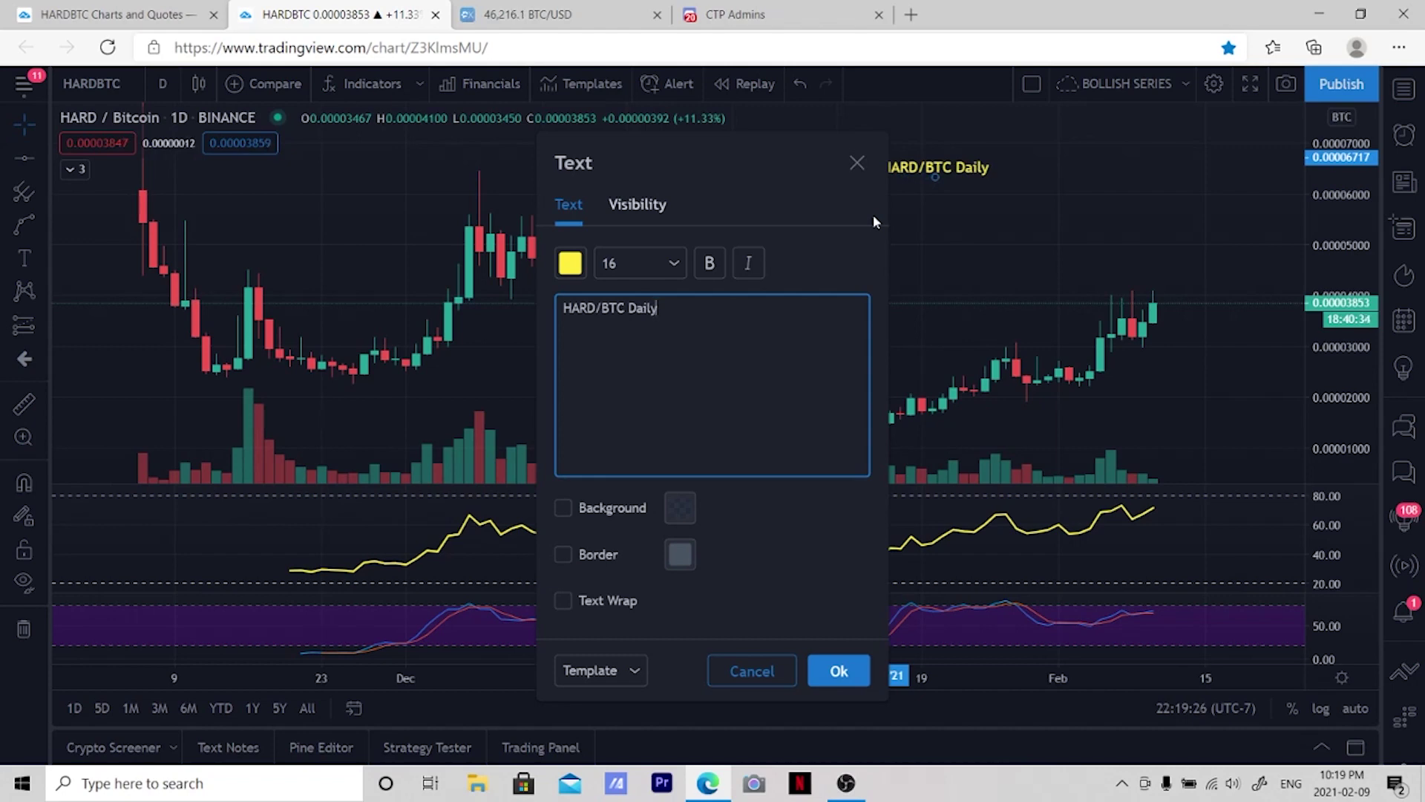
{"action": "left_click", "coordinate": [673, 263]}
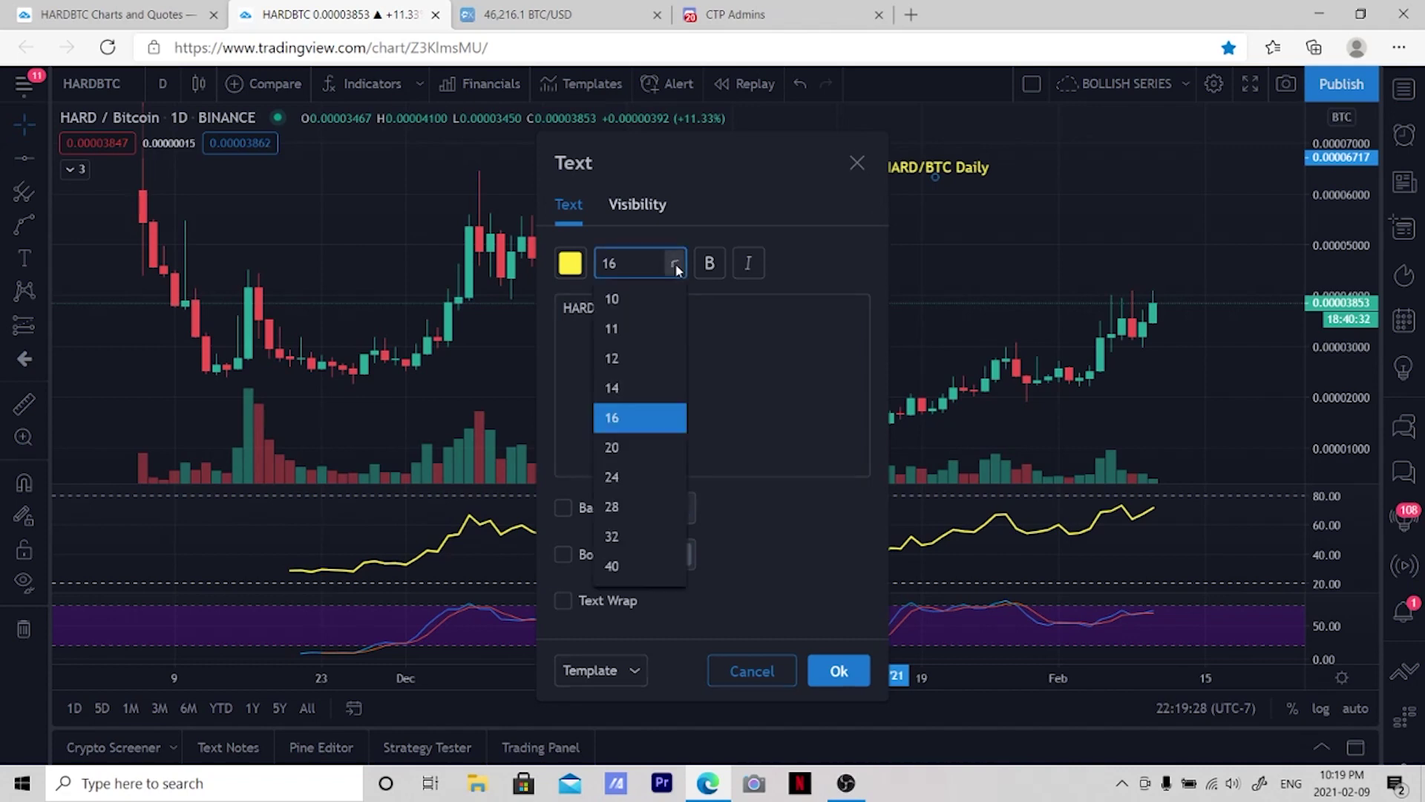
{"action": "left_click", "coordinate": [637, 505]}
{"action": "left_click", "coordinate": [839, 672]}
{"action": "left_click_drag", "start_coordinate": [1019, 179], "coordinate": [1063, 154]}
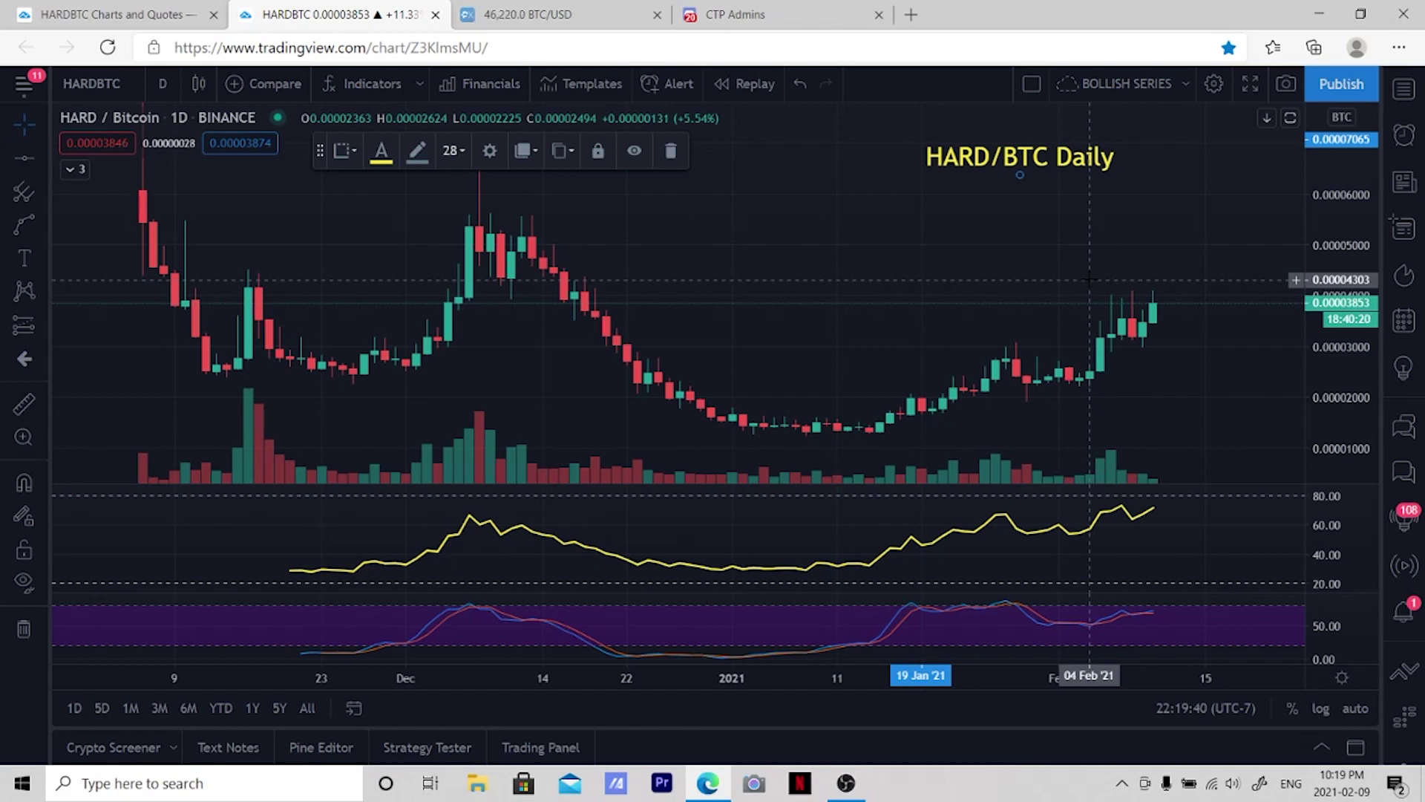
Draw a deepened cup arc from the 21 Dec candle to the 28 Jan candle
{"action": "left_click", "coordinate": [23, 224]}
{"action": "left_click", "coordinate": [616, 362]}
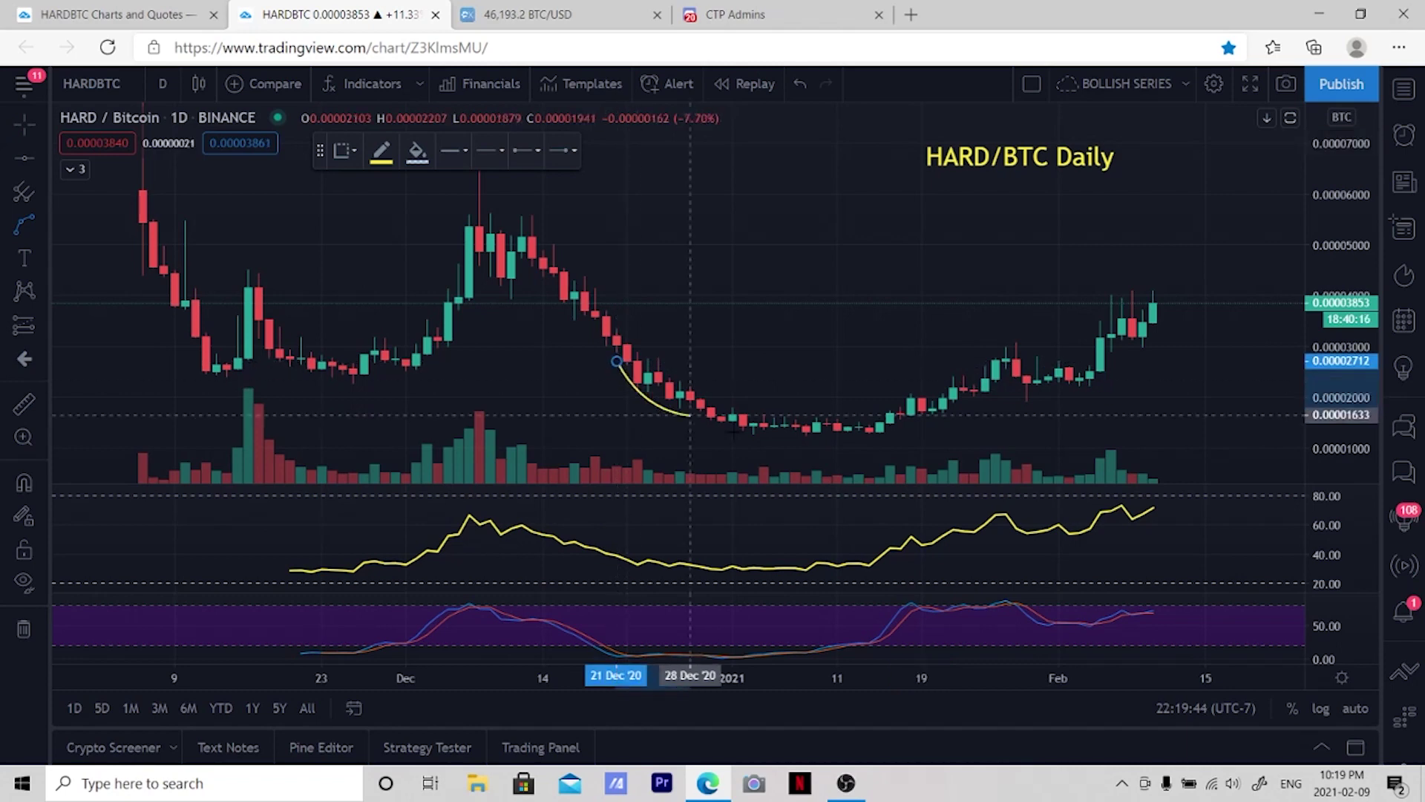
{"action": "left_click", "coordinate": [1016, 361]}
{"action": "left_click_drag", "start_coordinate": [816, 420], "coordinate": [816, 439]}
Draw a smaller handle arc from 27 Jan to 06 Feb and deepen it
{"action": "left_click", "coordinate": [24, 224]}
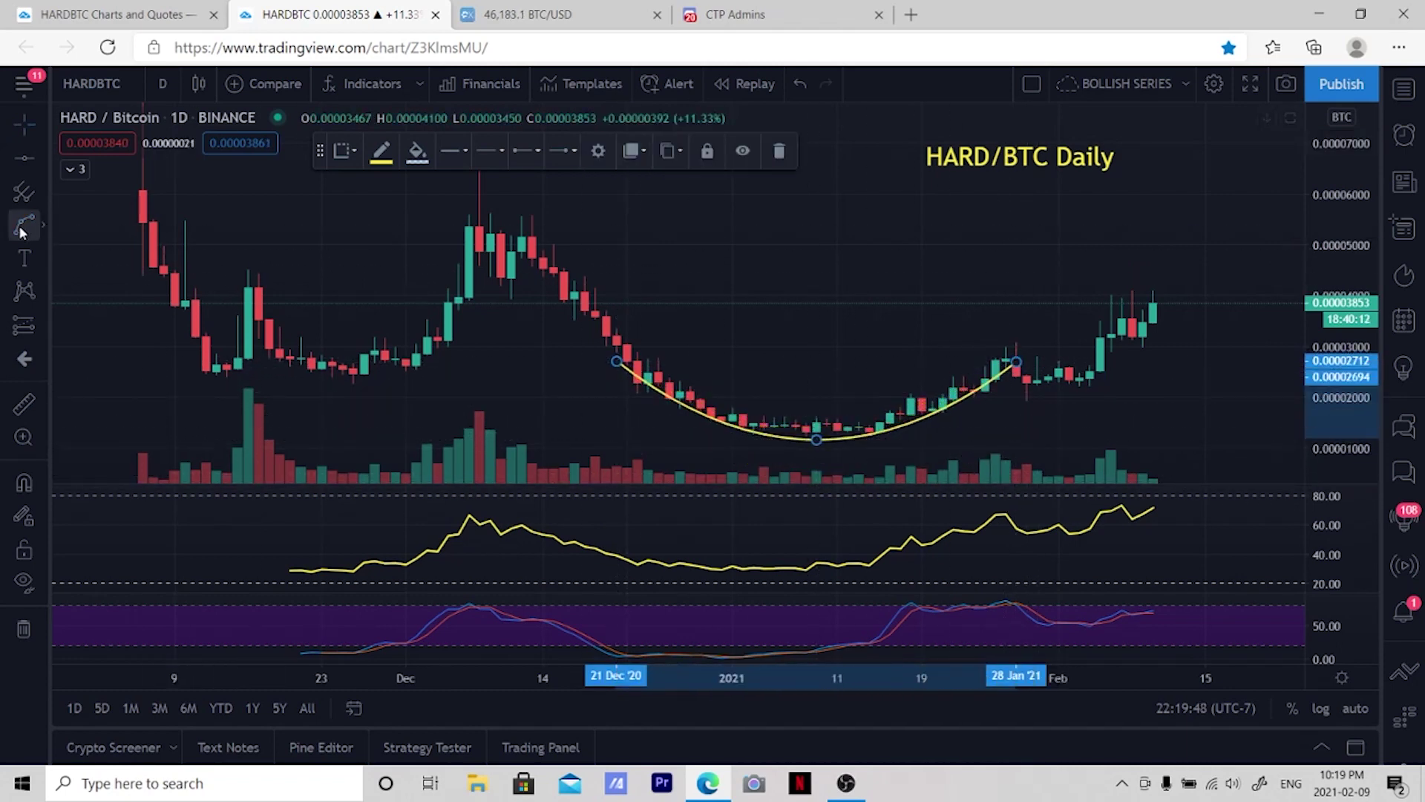
{"action": "left_click", "coordinate": [1006, 361]}
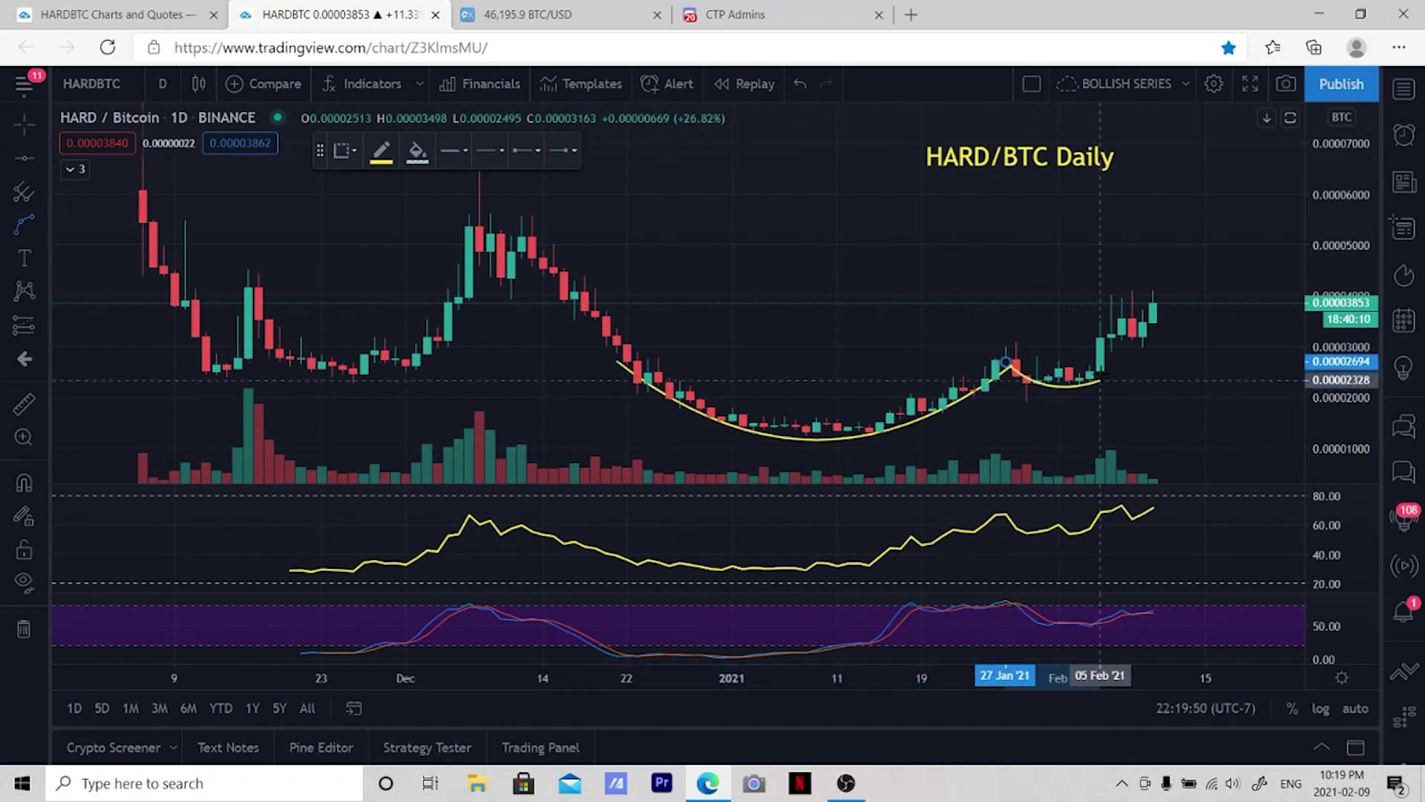
{"action": "left_click", "coordinate": [1089, 362]}
{"action": "left_click_drag", "start_coordinate": [1096, 365], "coordinate": [1063, 392]}
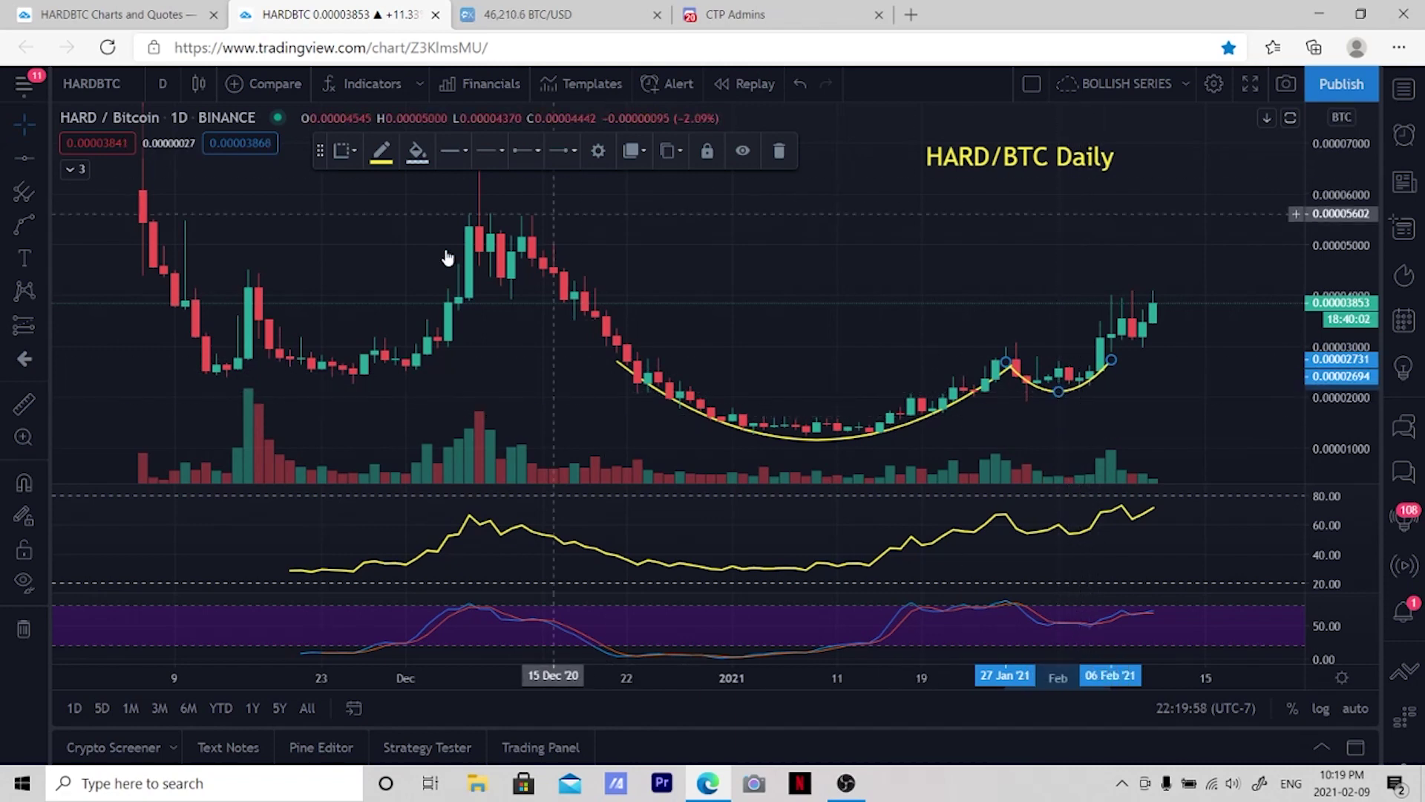
Place horizontal price levels at 0.00002895, 0.00004175 and 0.00005400
{"action": "left_click", "coordinate": [43, 159]}
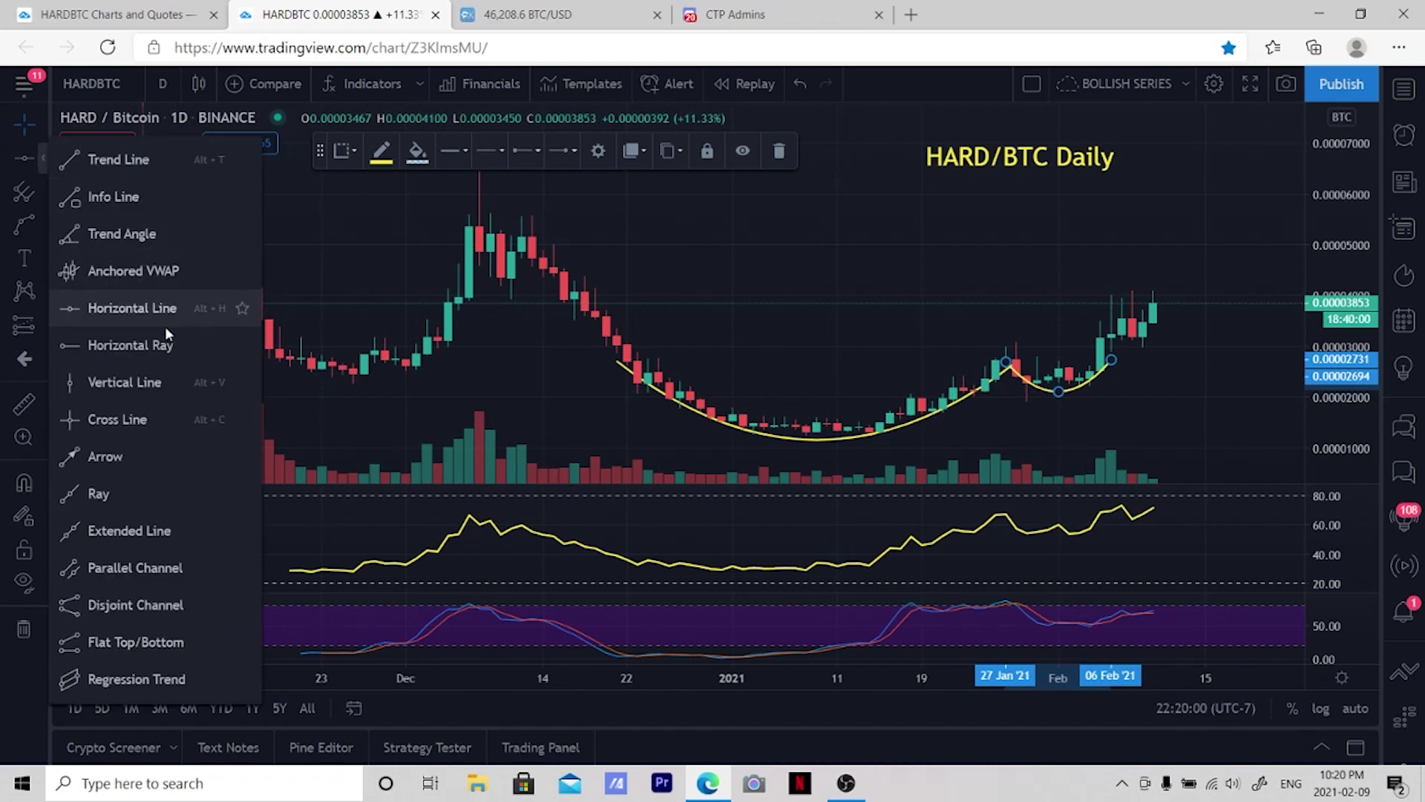
{"action": "left_click", "coordinate": [112, 311]}
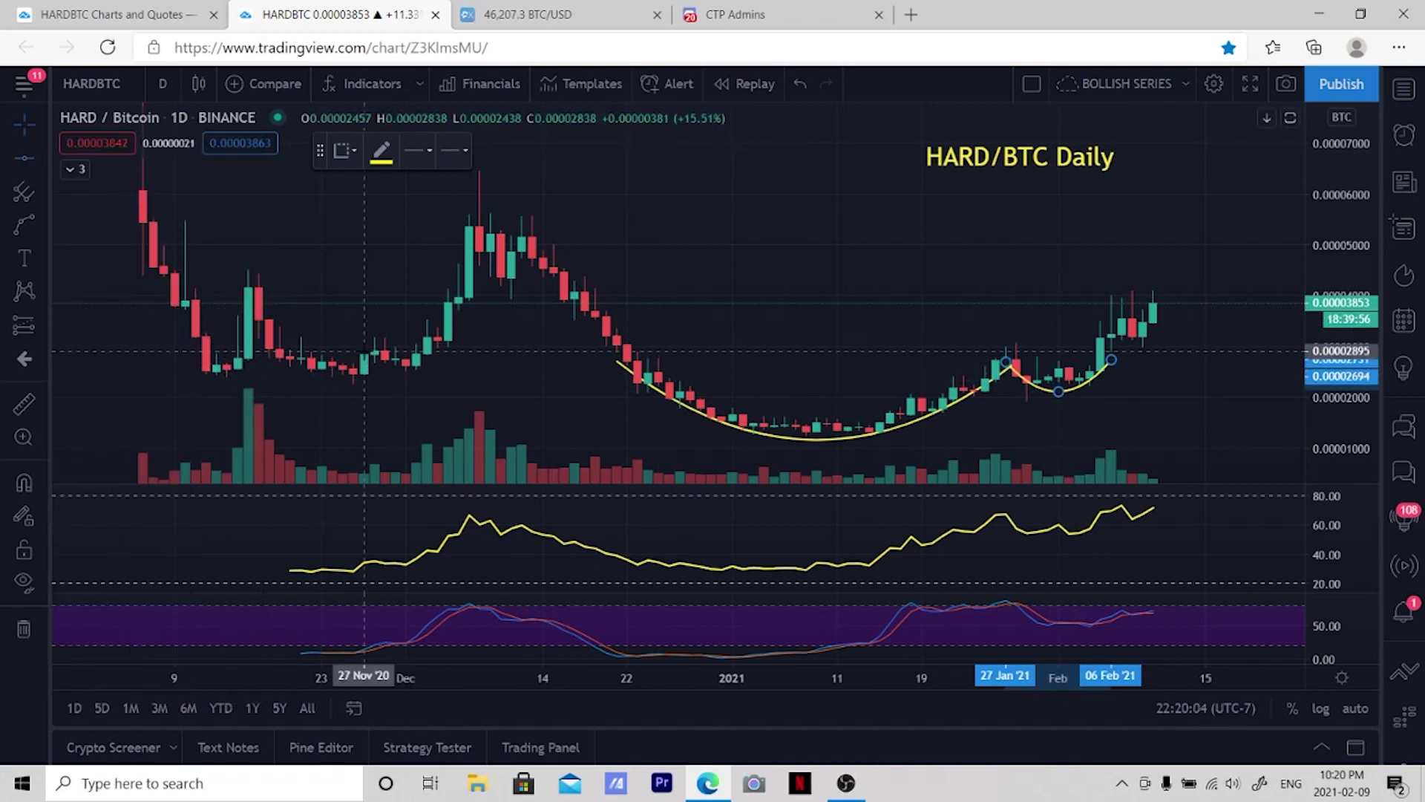
{"action": "left_click", "coordinate": [363, 350]}
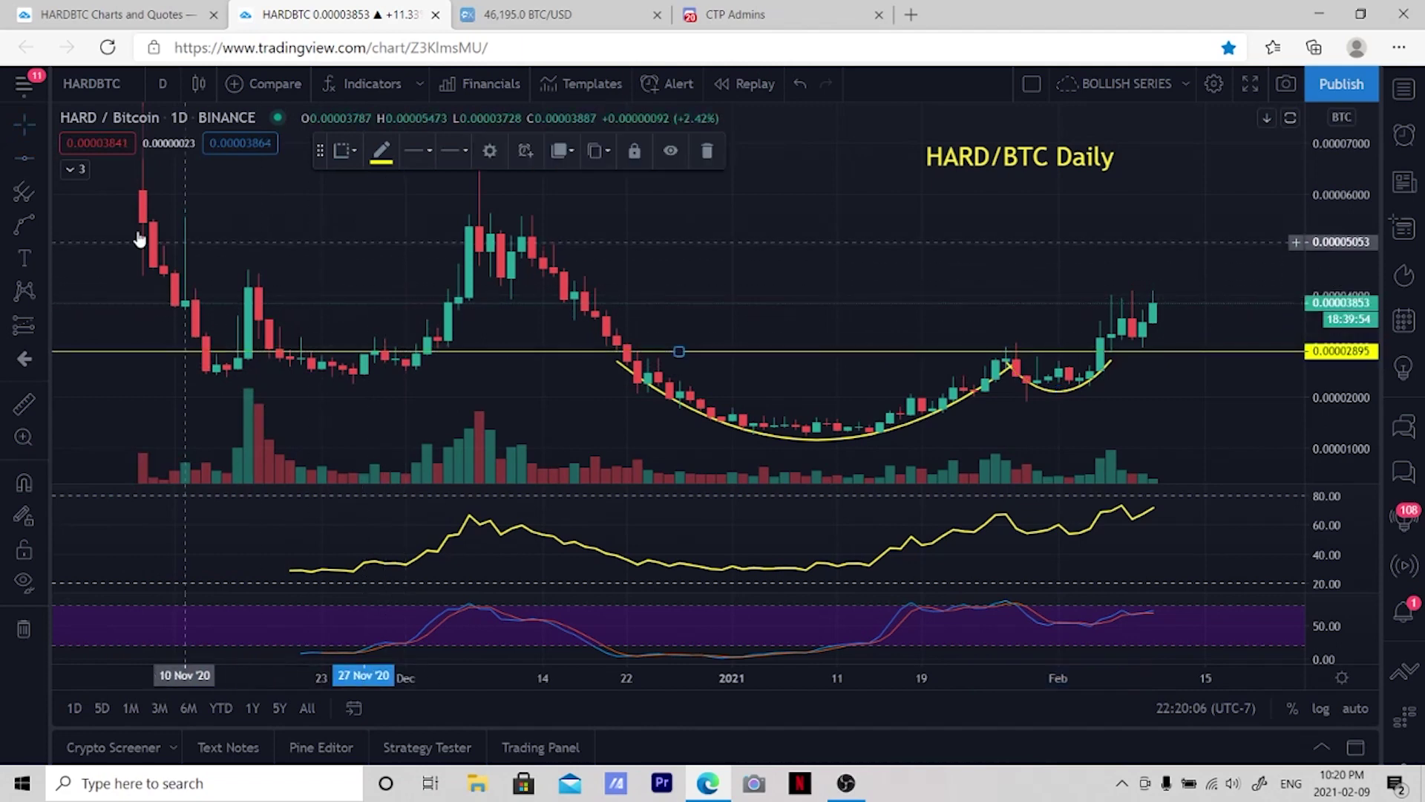
{"action": "left_click", "coordinate": [29, 160]}
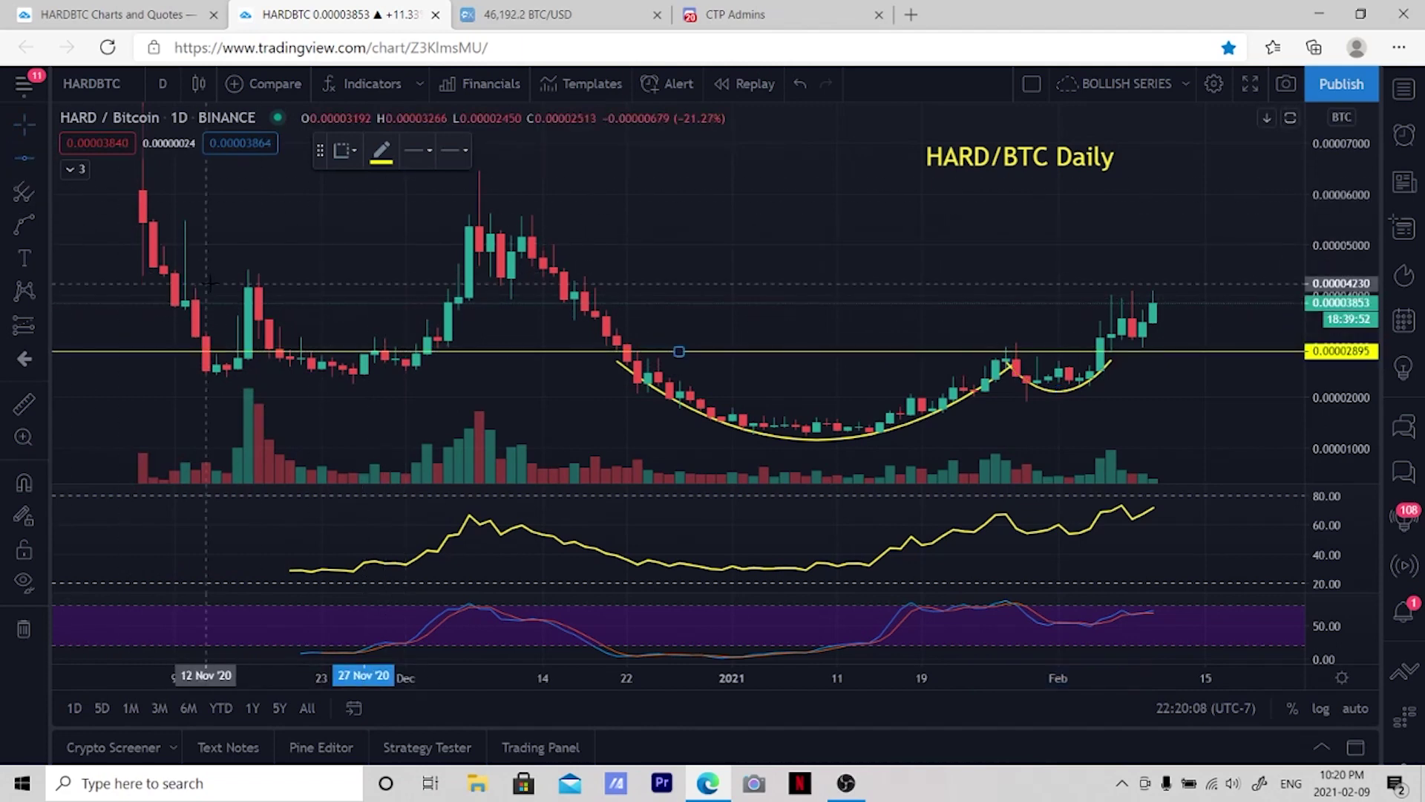
{"action": "left_click", "coordinate": [206, 287]}
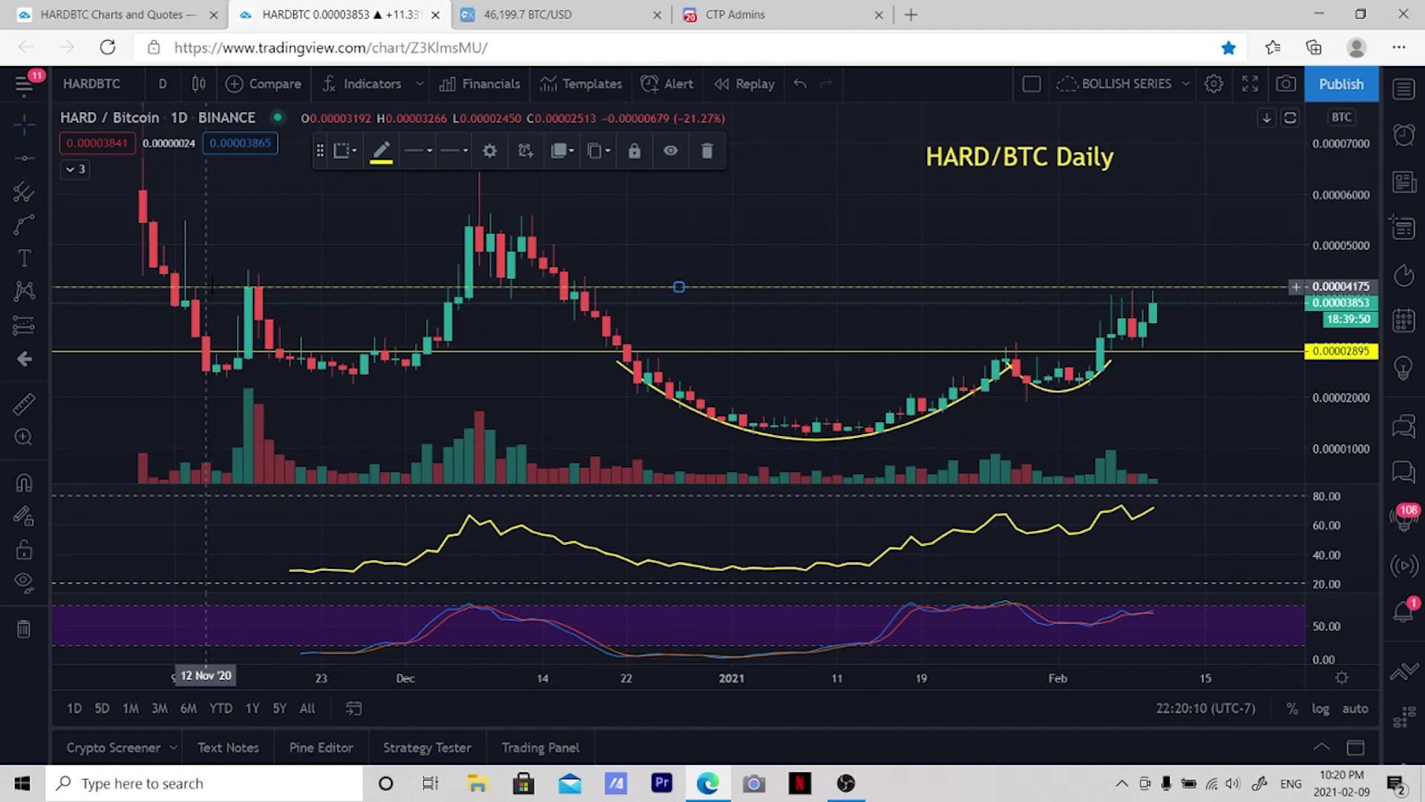
{"action": "left_click", "coordinate": [34, 160]}
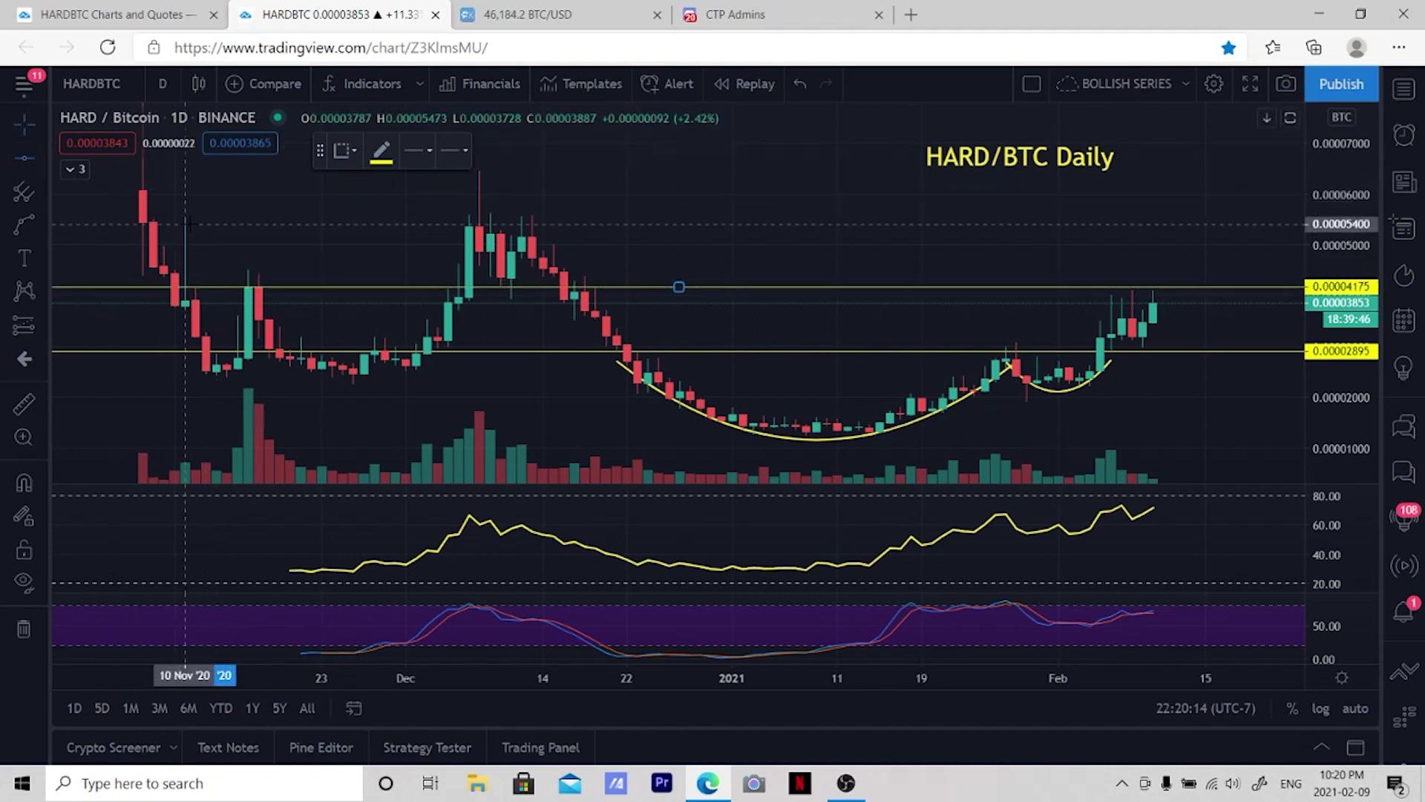
{"action": "left_click", "coordinate": [187, 224]}
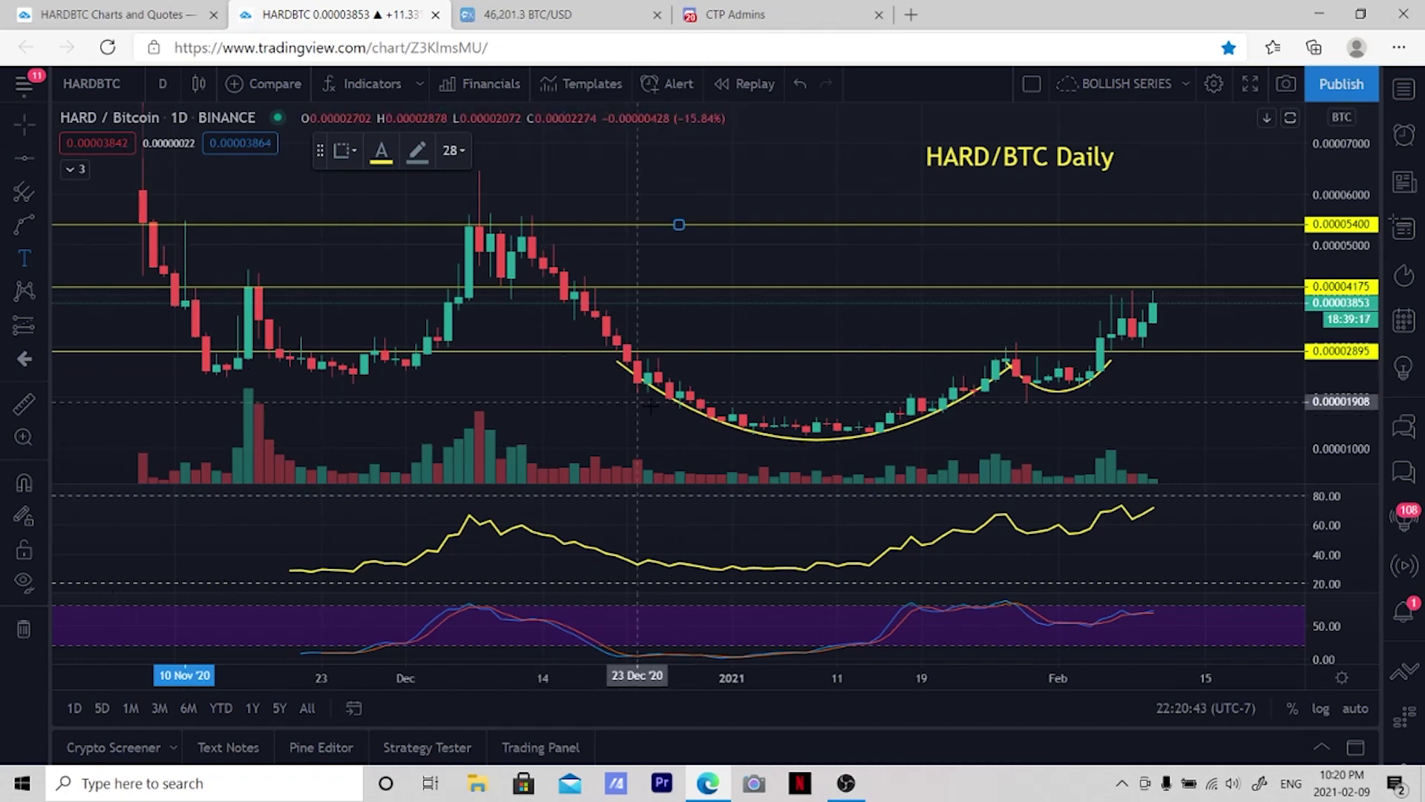
Add a size-16 'Possible Cup and handle' label inside the cup arc, just above the lows
{"action": "left_click", "coordinate": [671, 445]}
{"action": "type", "text": "Po"}
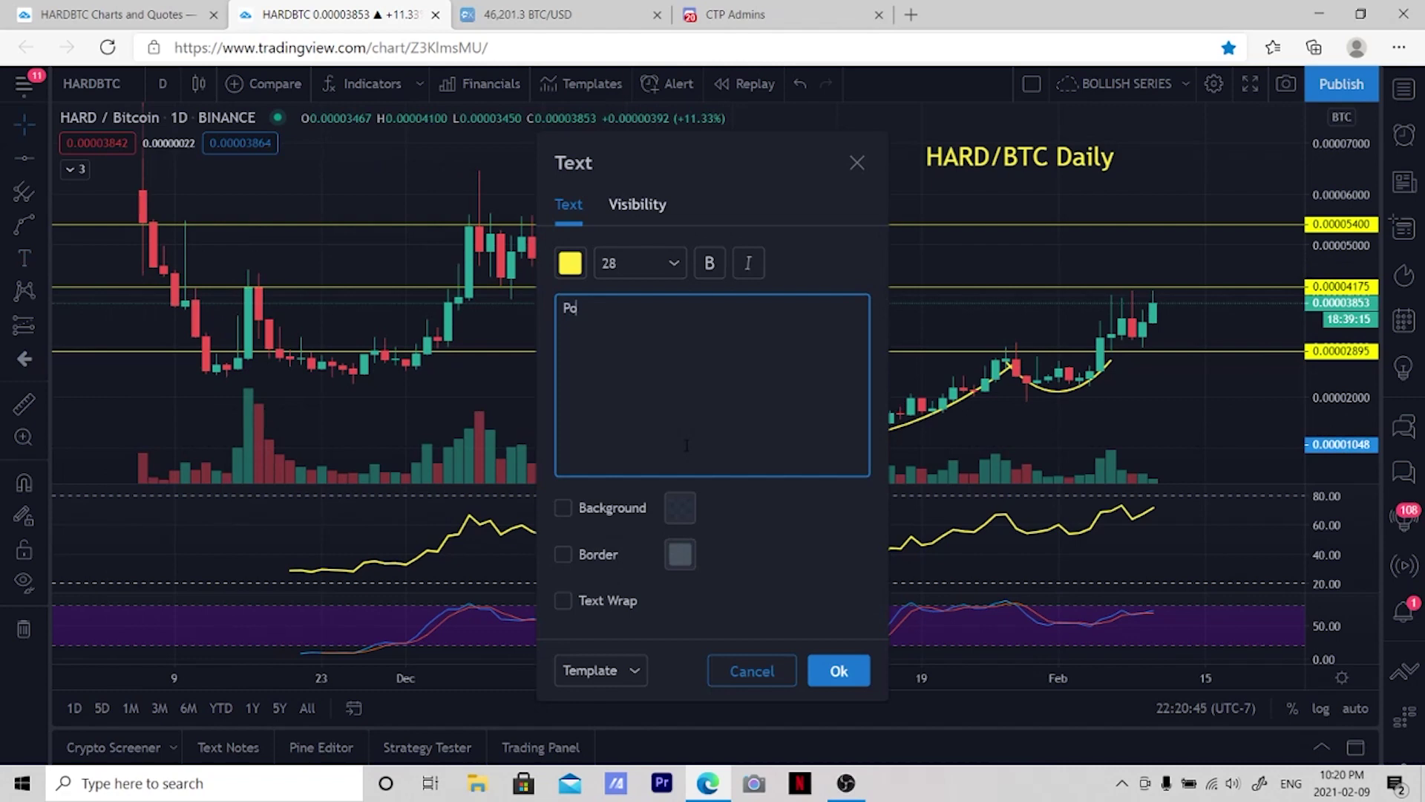
{"action": "type", "text": "ssible Cup and handle"}
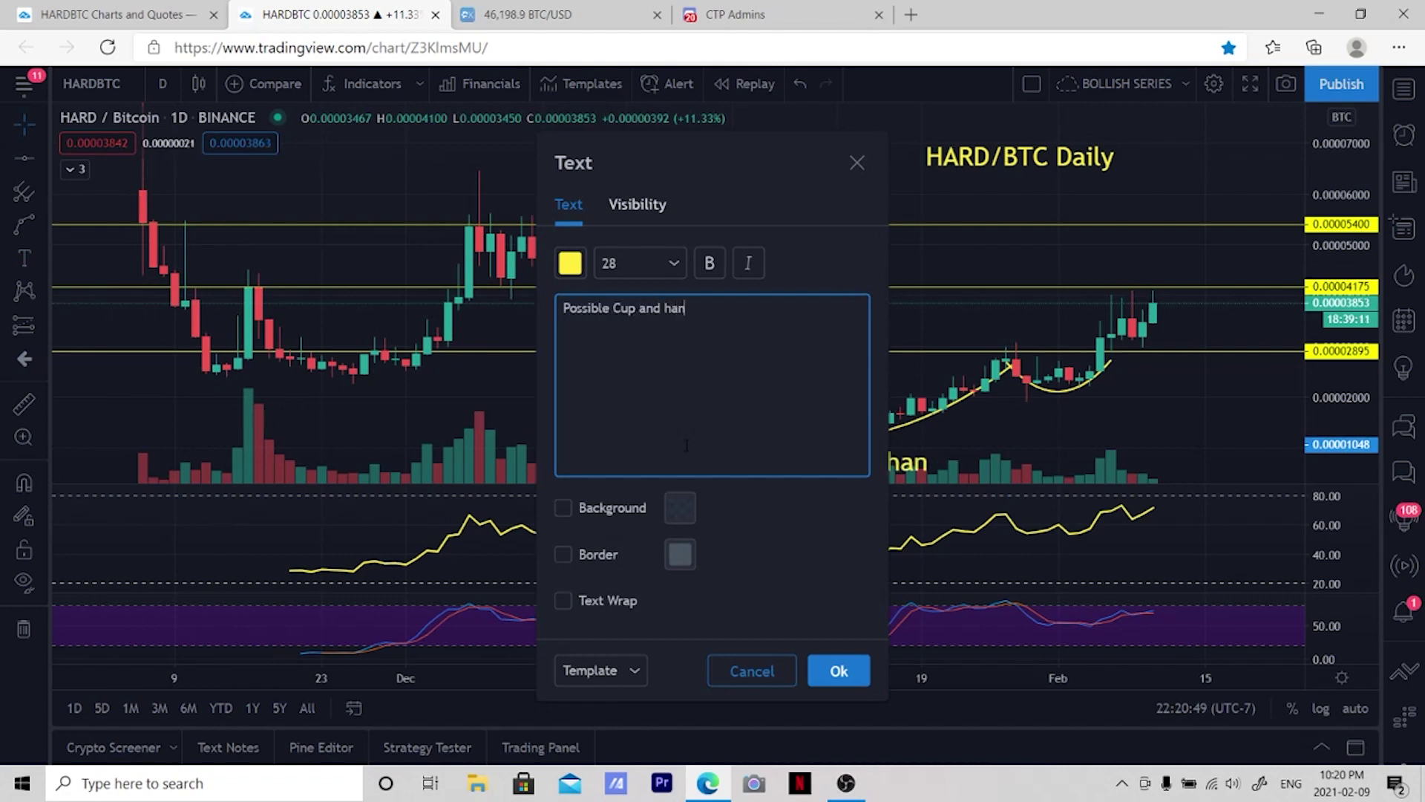
{"action": "left_click", "coordinate": [671, 263]}
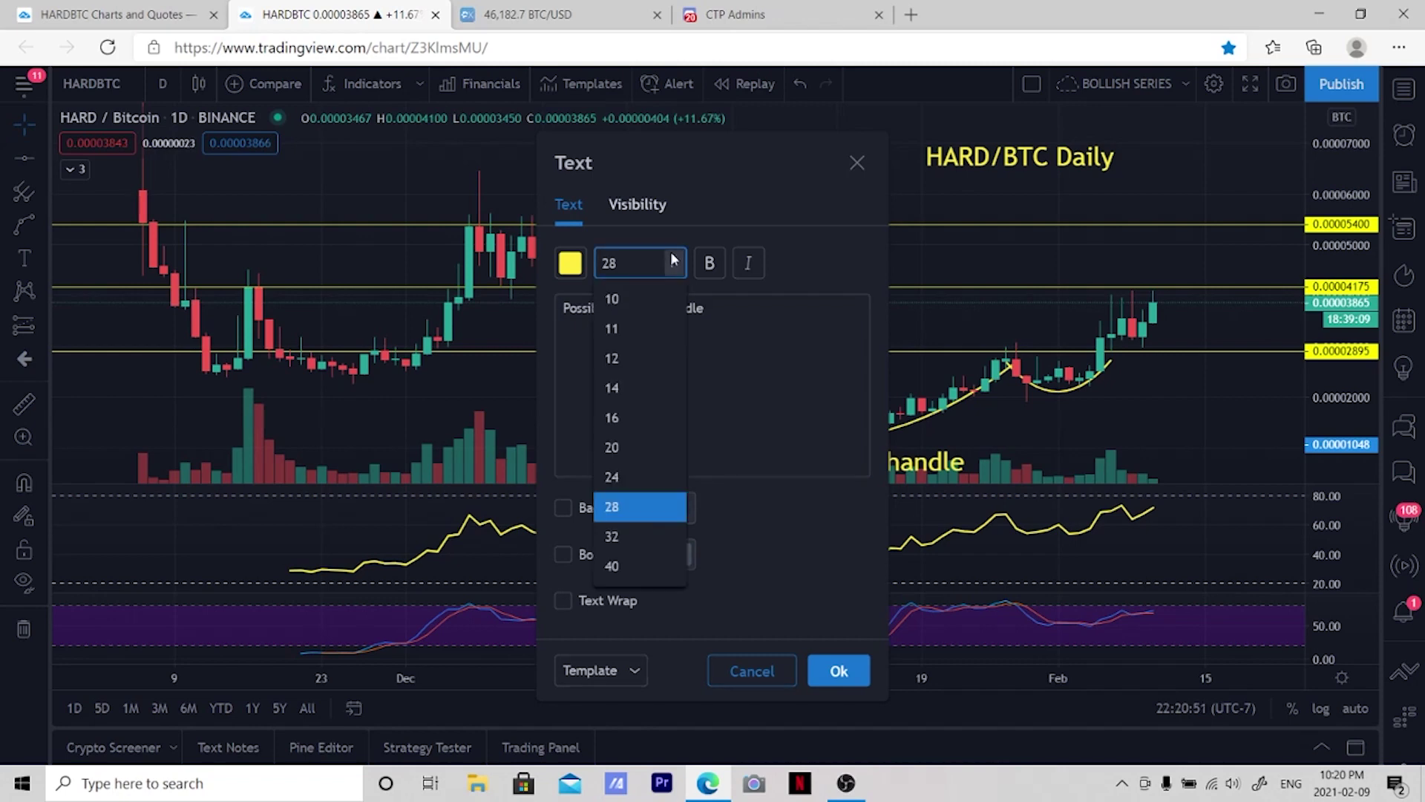
{"action": "left_click", "coordinate": [634, 421]}
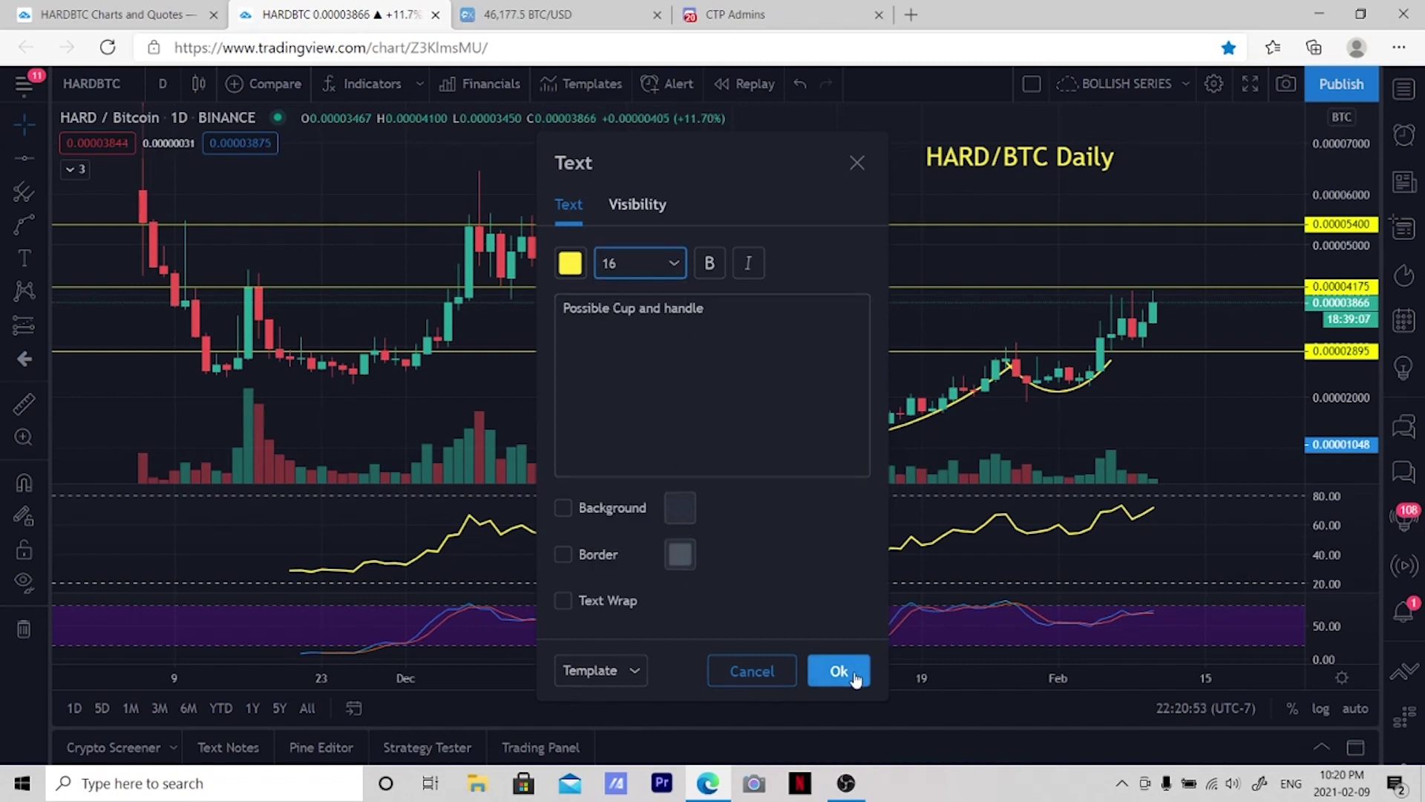
{"action": "left_click", "coordinate": [838, 671]}
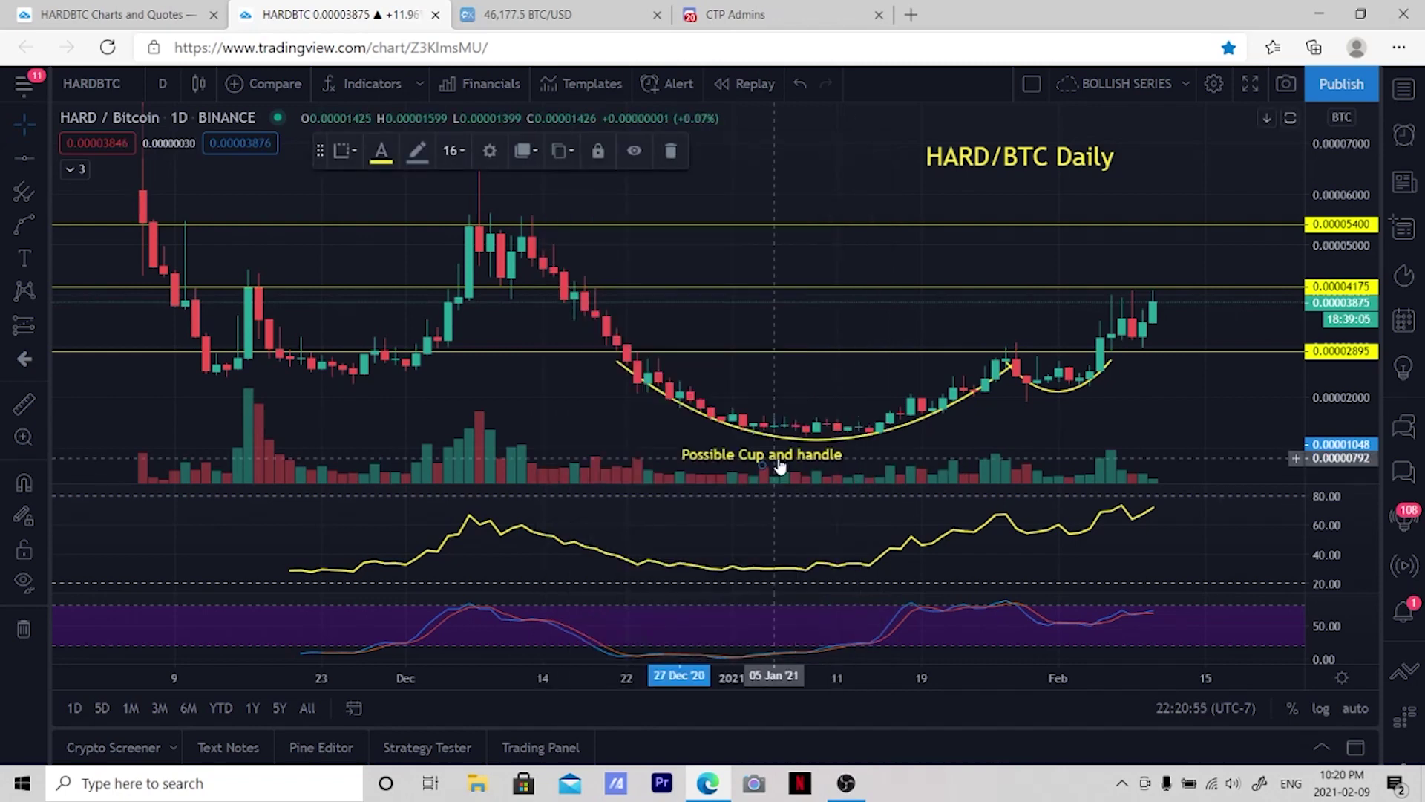
{"action": "left_click_drag", "start_coordinate": [809, 392], "coordinate": [819, 386]}
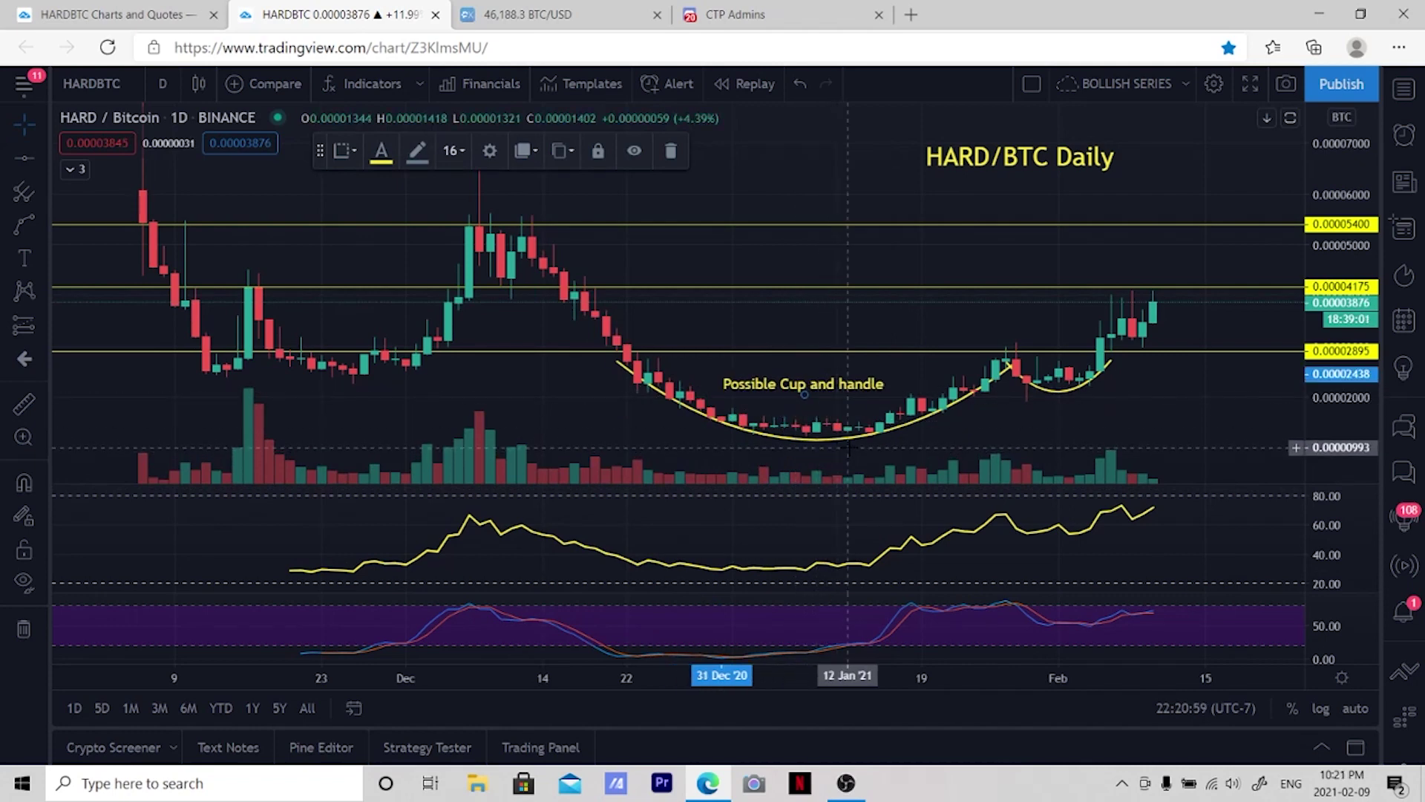
{"action": "left_click", "coordinate": [23, 257]}
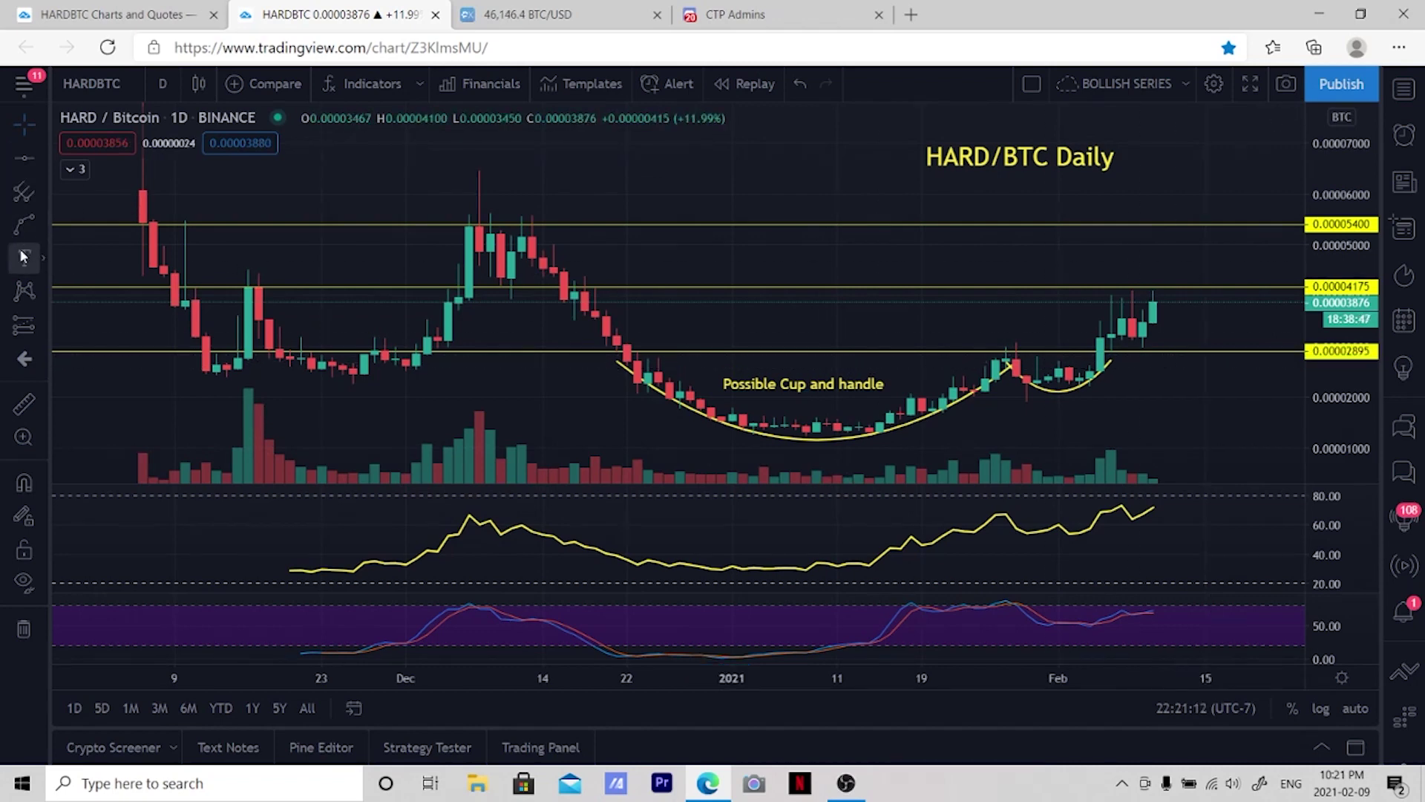
Add a size-20 'retest area' label on the lower yellow line at the right
{"action": "left_click", "coordinate": [1186, 334]}
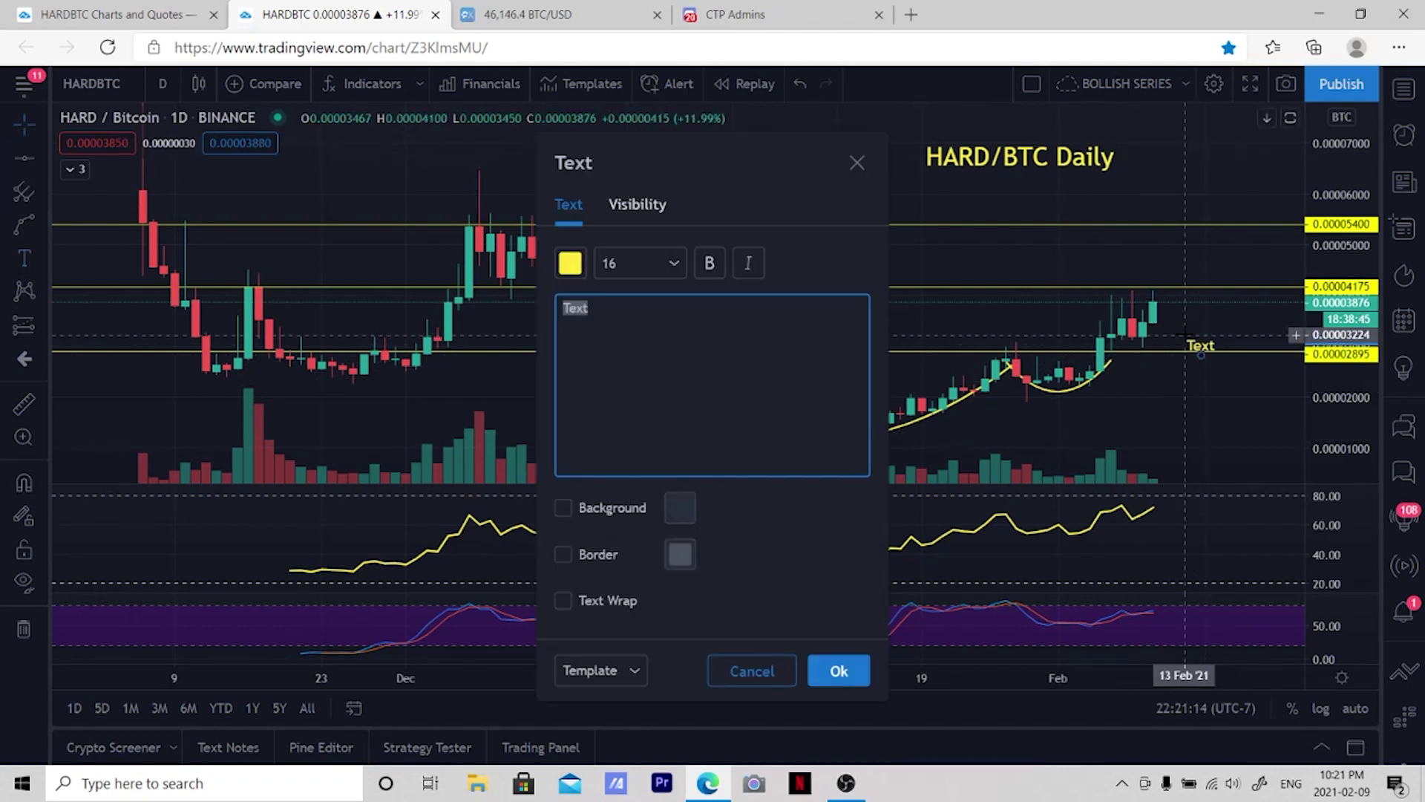
{"action": "type", "text": "retest area"}
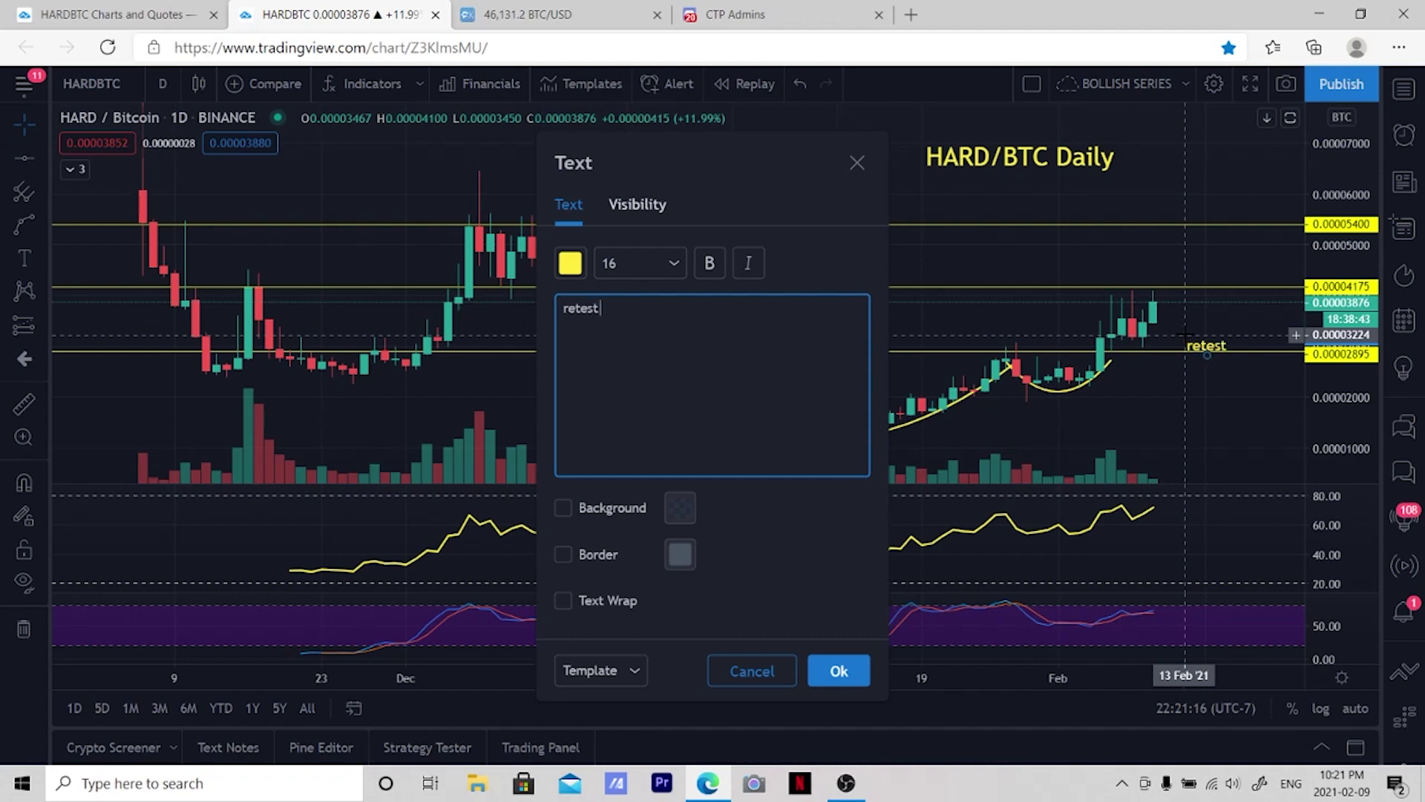
{"action": "left_click", "coordinate": [670, 271]}
{"action": "left_click", "coordinate": [628, 447]}
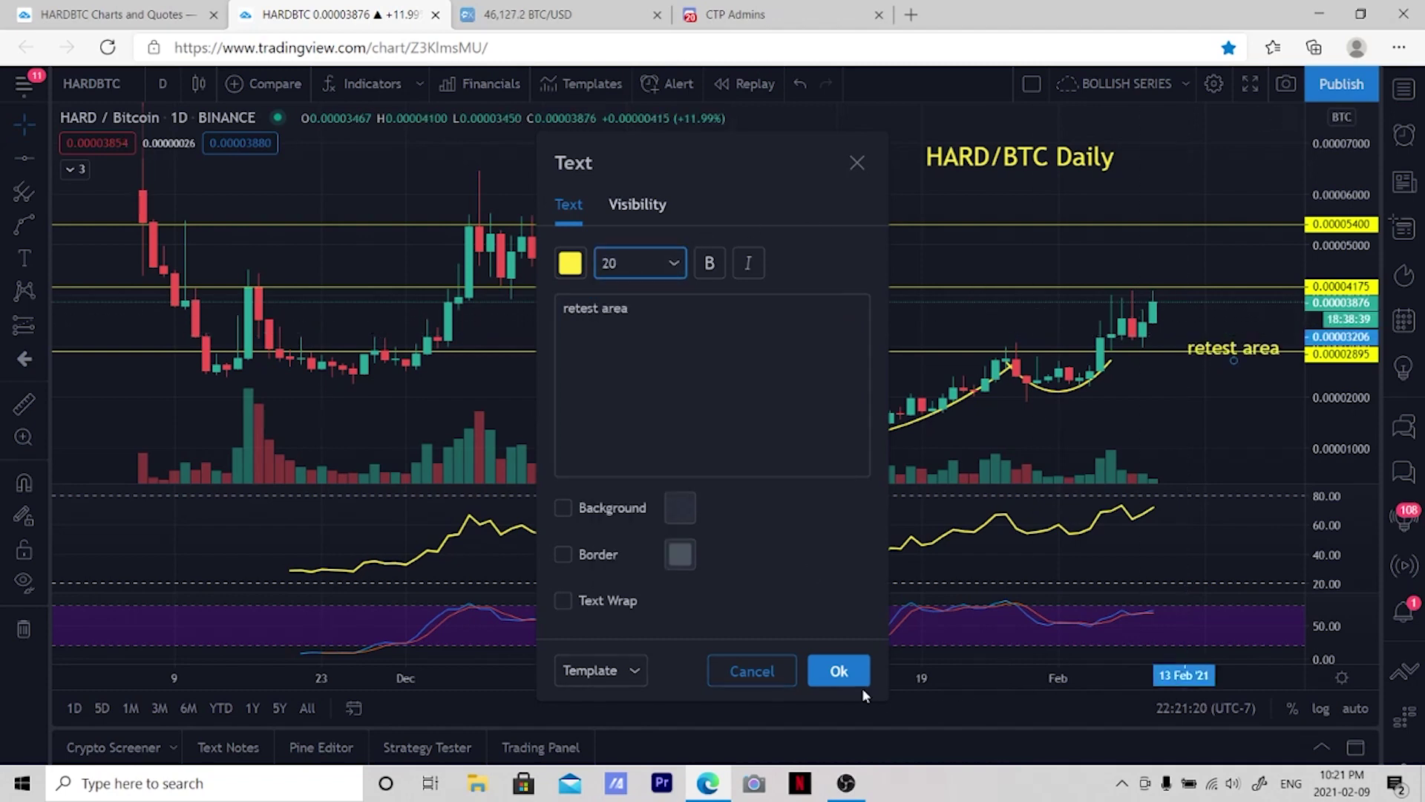
{"action": "left_click", "coordinate": [839, 671]}
{"action": "left_click_drag", "start_coordinate": [1186, 362], "coordinate": [1176, 351]}
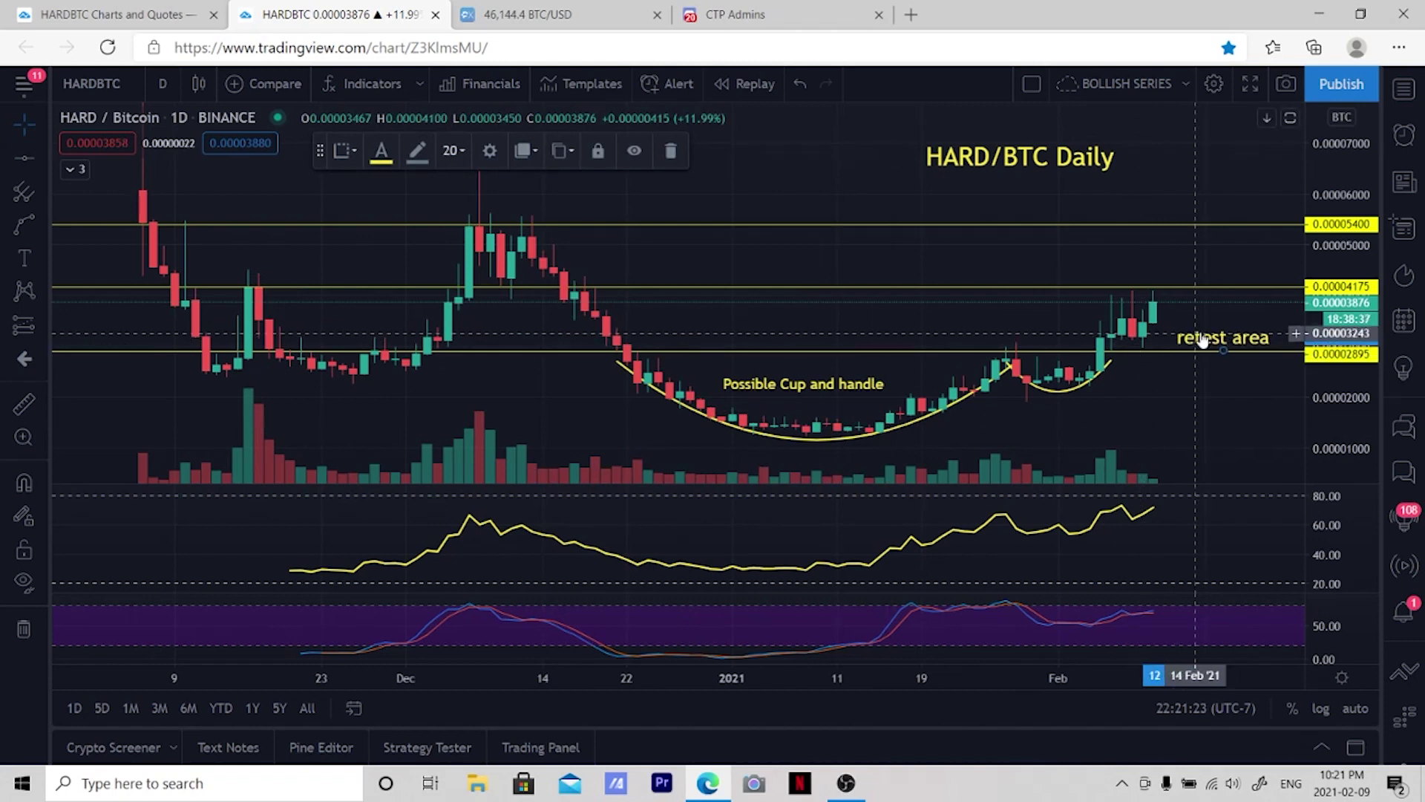
Add a 'resistance' label above the middle yellow line
{"action": "left_click", "coordinate": [25, 258]}
{"action": "left_click", "coordinate": [859, 261]}
{"action": "type", "text": "resistance"}
{"action": "left_click", "coordinate": [841, 668]}
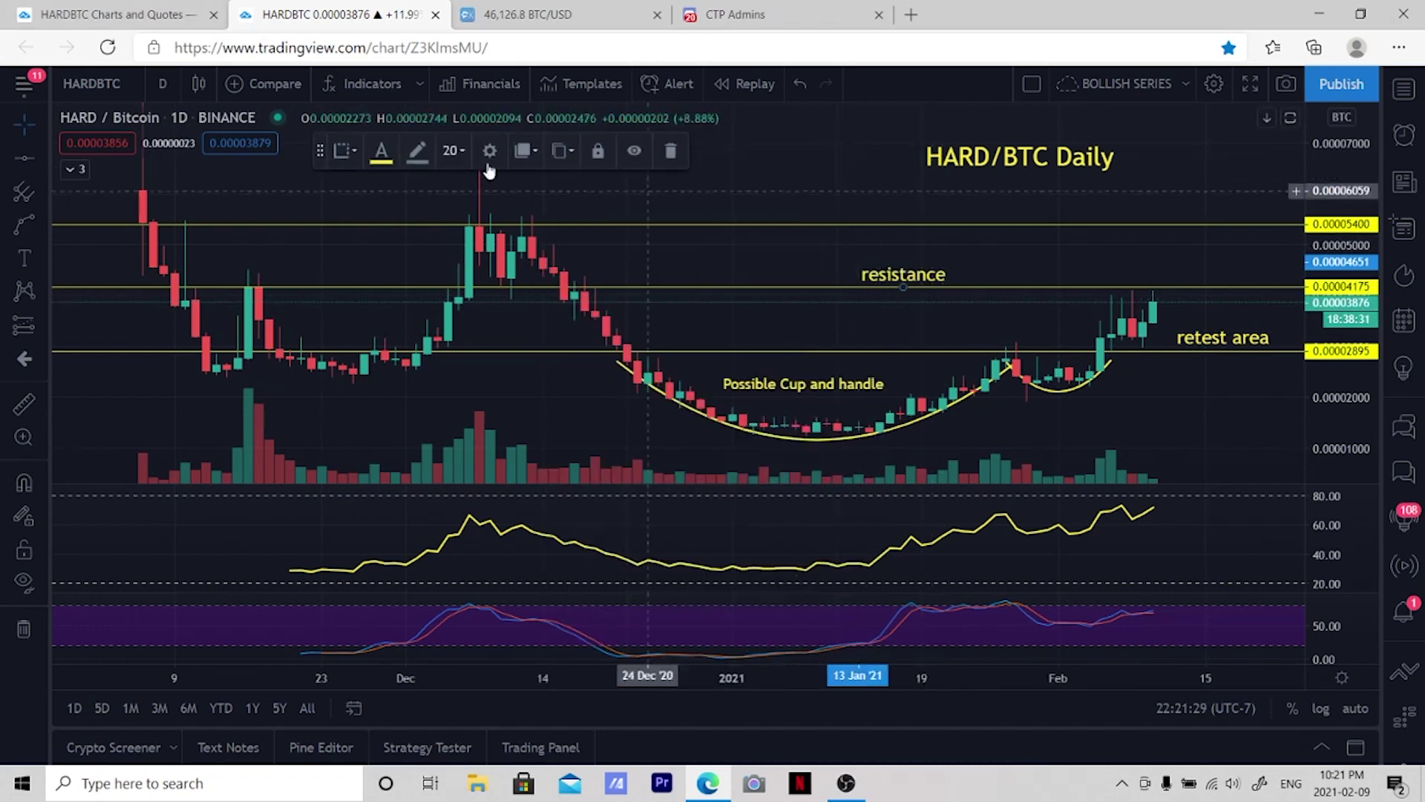
Add a 'Target #1 5400 SAT' label above the top line and shift it and 'resistance' left
{"action": "left_click", "coordinate": [25, 257]}
{"action": "left_click", "coordinate": [798, 205]}
{"action": "type", "text": "Target #1 5"}
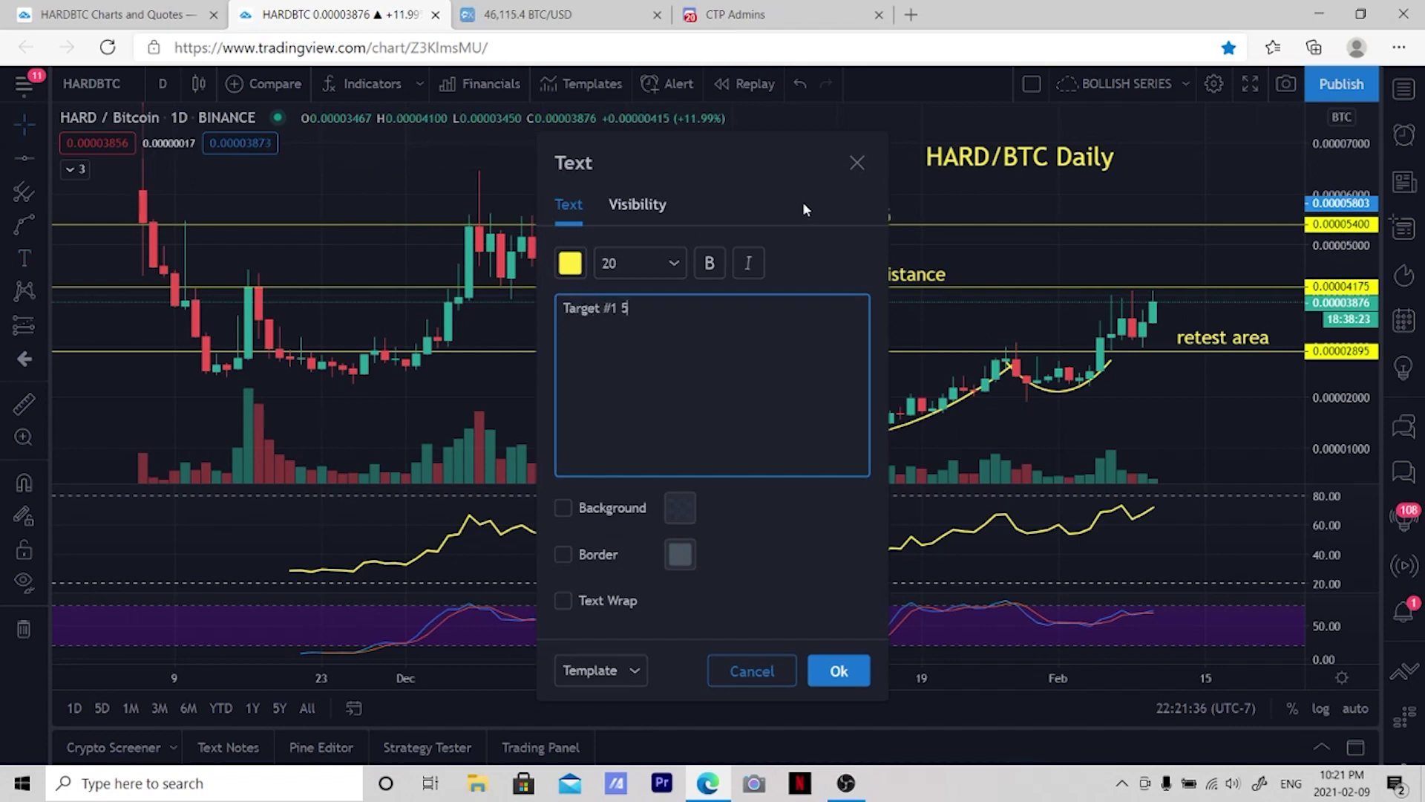
{"action": "type", "text": "400 SAT"}
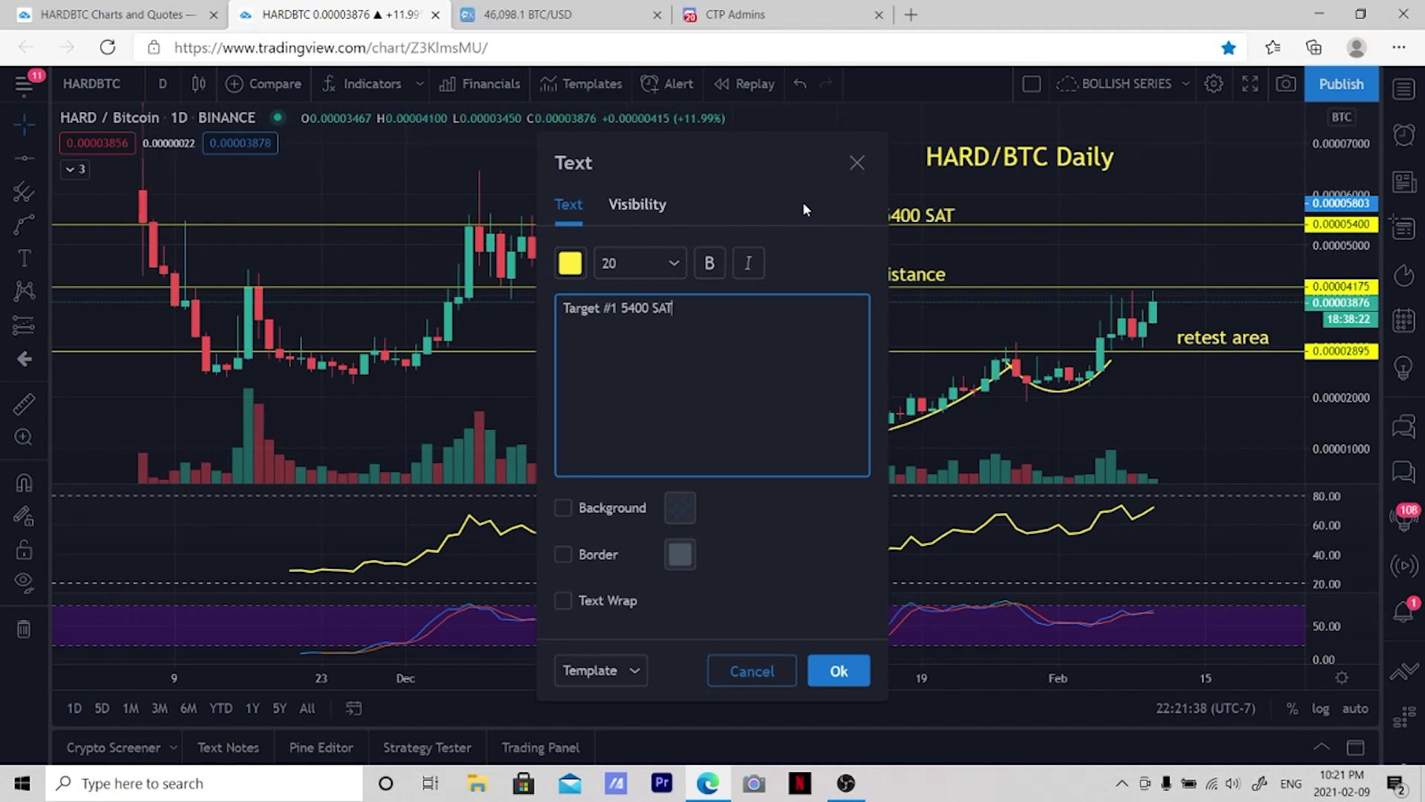
{"action": "left_click", "coordinate": [841, 670]}
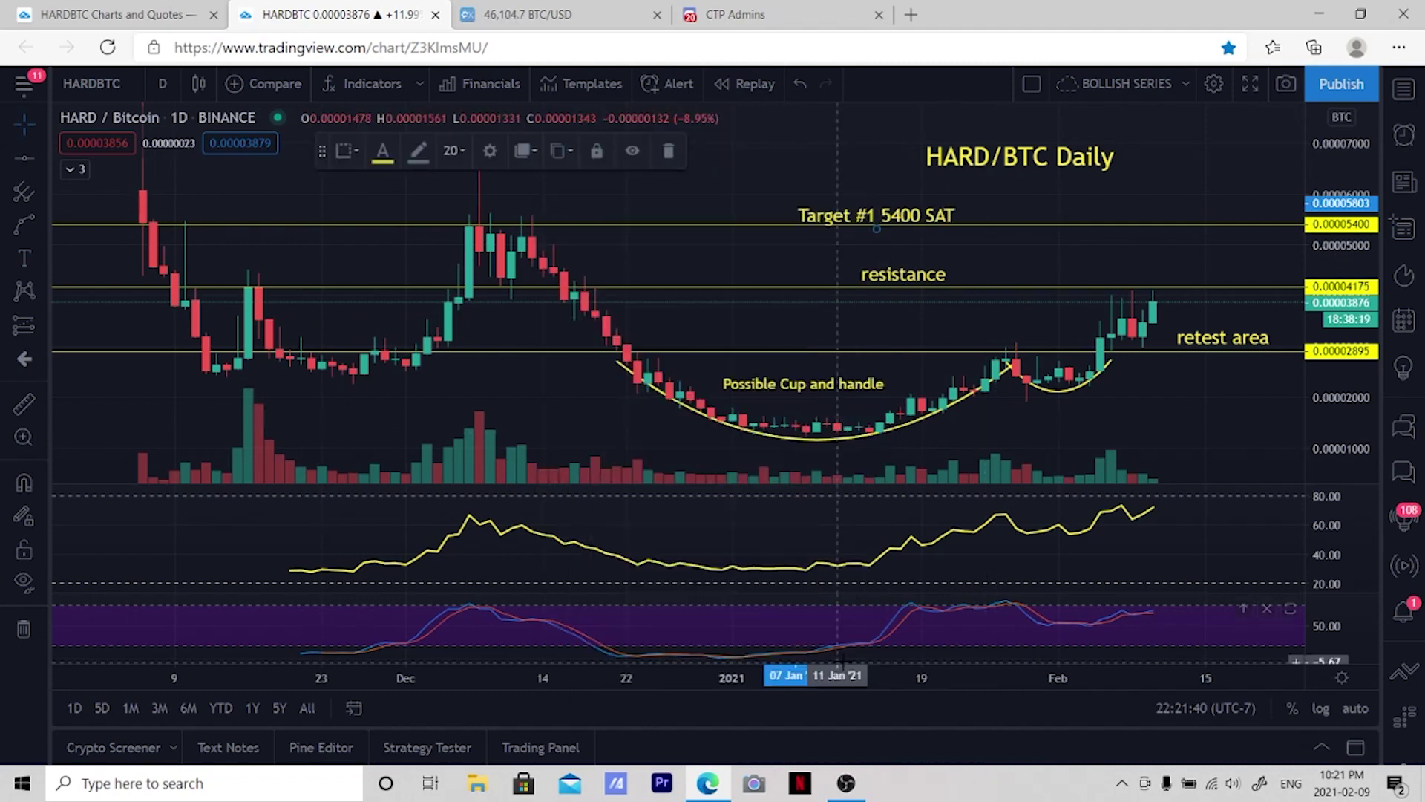
{"action": "left_click_drag", "start_coordinate": [788, 272], "coordinate": [757, 269]}
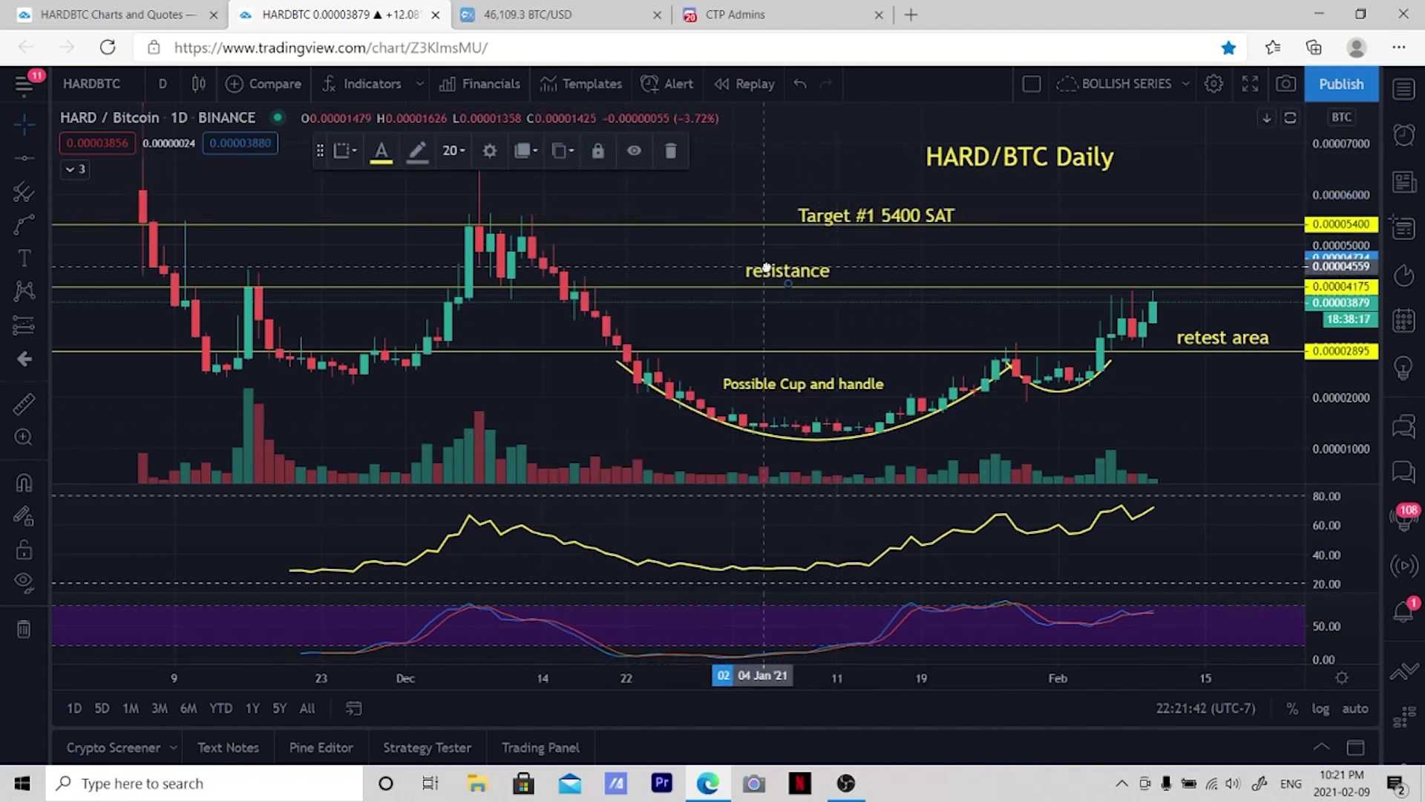
{"action": "left_click_drag", "start_coordinate": [850, 213], "coordinate": [779, 214]}
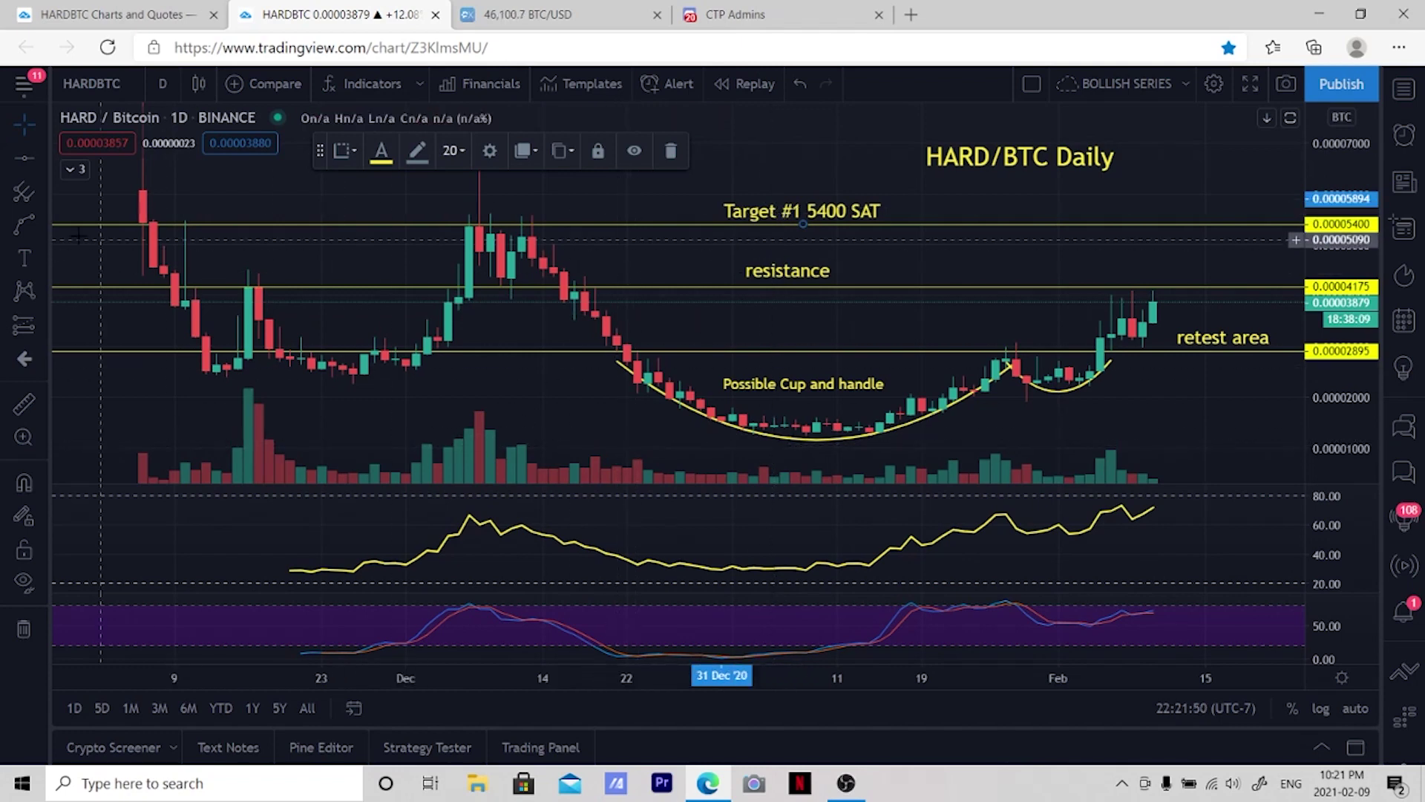
Add a 'Bullish RSI' label in the RSI pane beside the RSI line
{"action": "left_click", "coordinate": [21, 261]}
{"action": "left_click", "coordinate": [1123, 551]}
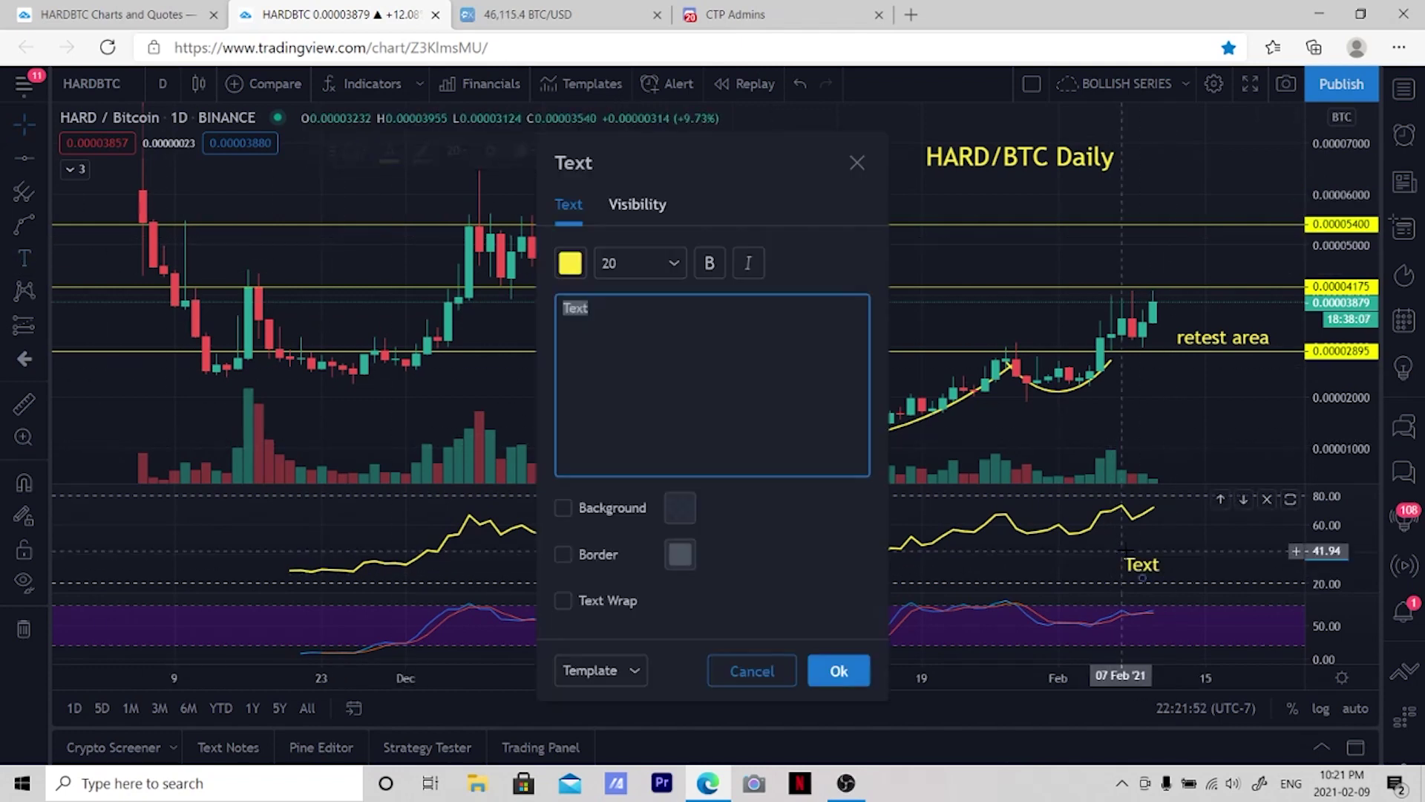
{"action": "type", "text": "Bu"}
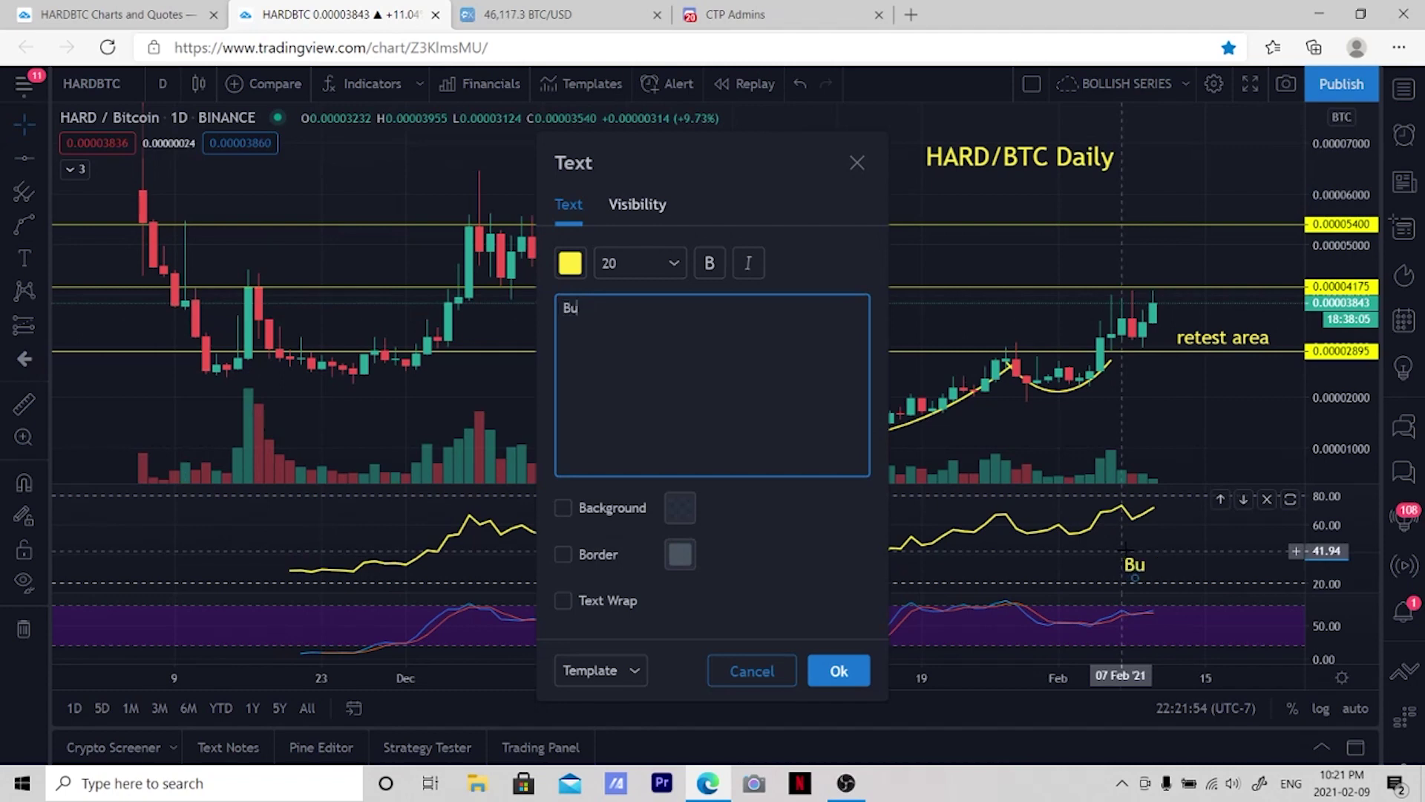
{"action": "type", "text": "llish RSI"}
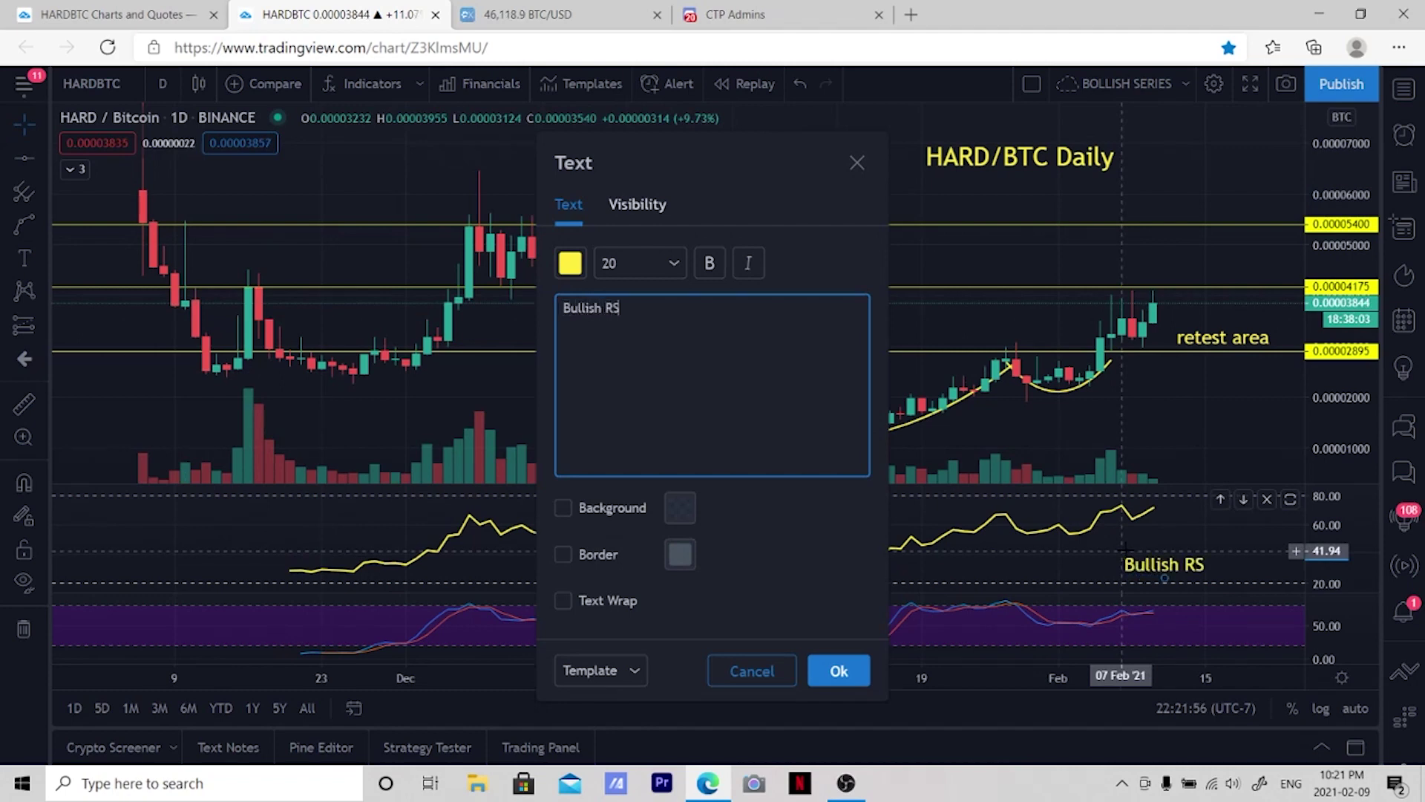
{"action": "left_click", "coordinate": [839, 671]}
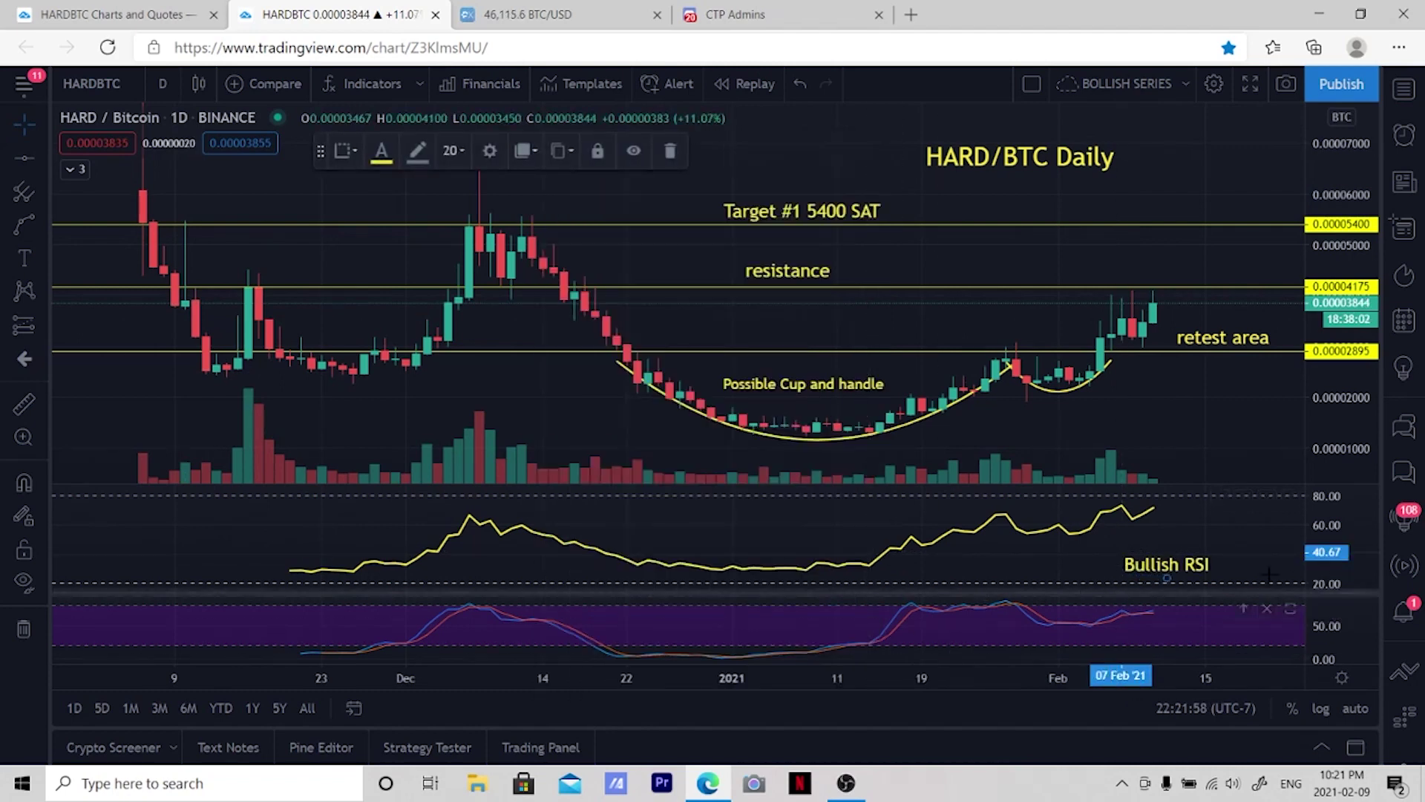
{"action": "left_click_drag", "start_coordinate": [1170, 553], "coordinate": [1159, 536]}
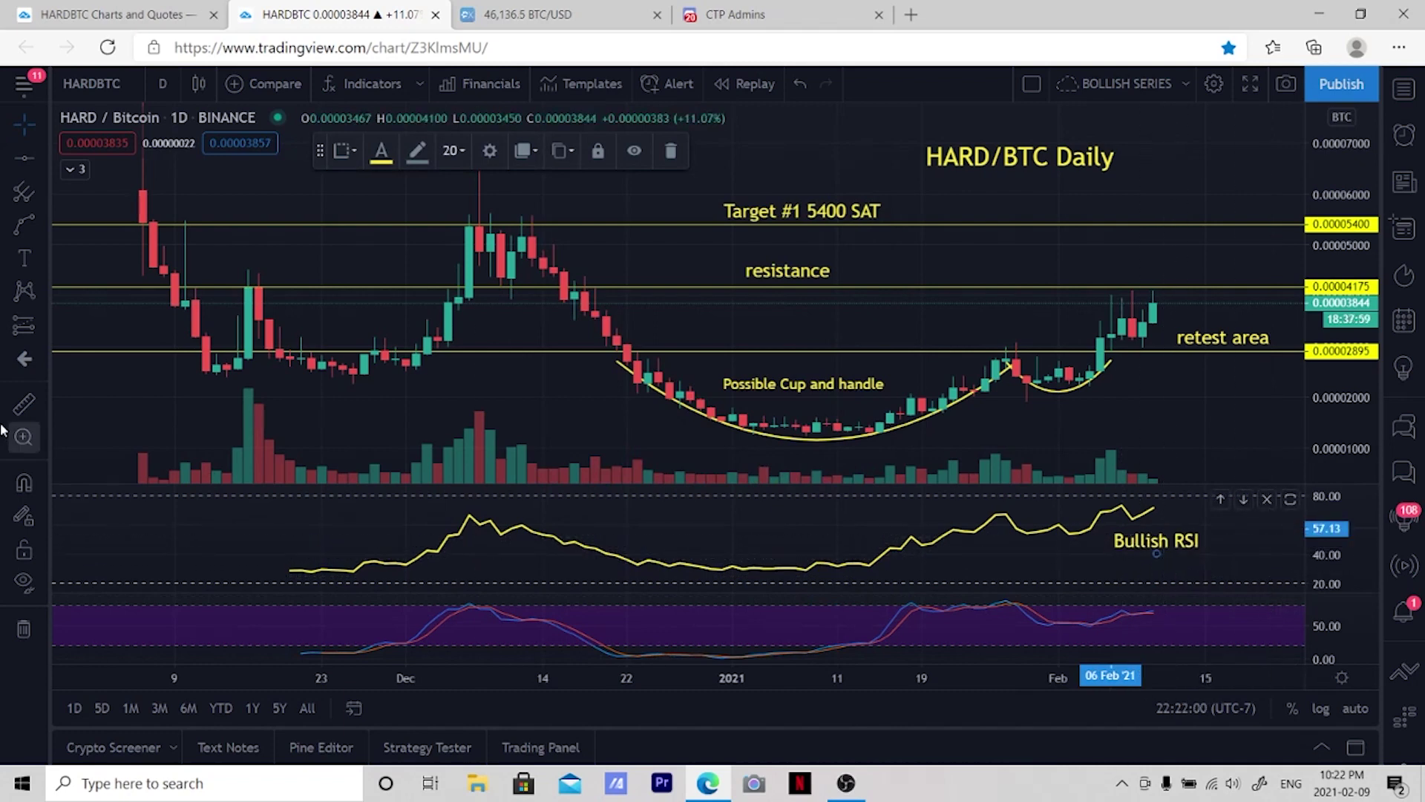
Add a 'Bullish Stoch' label in the Stochastic pane near the latest readings
{"action": "left_click", "coordinate": [23, 259]}
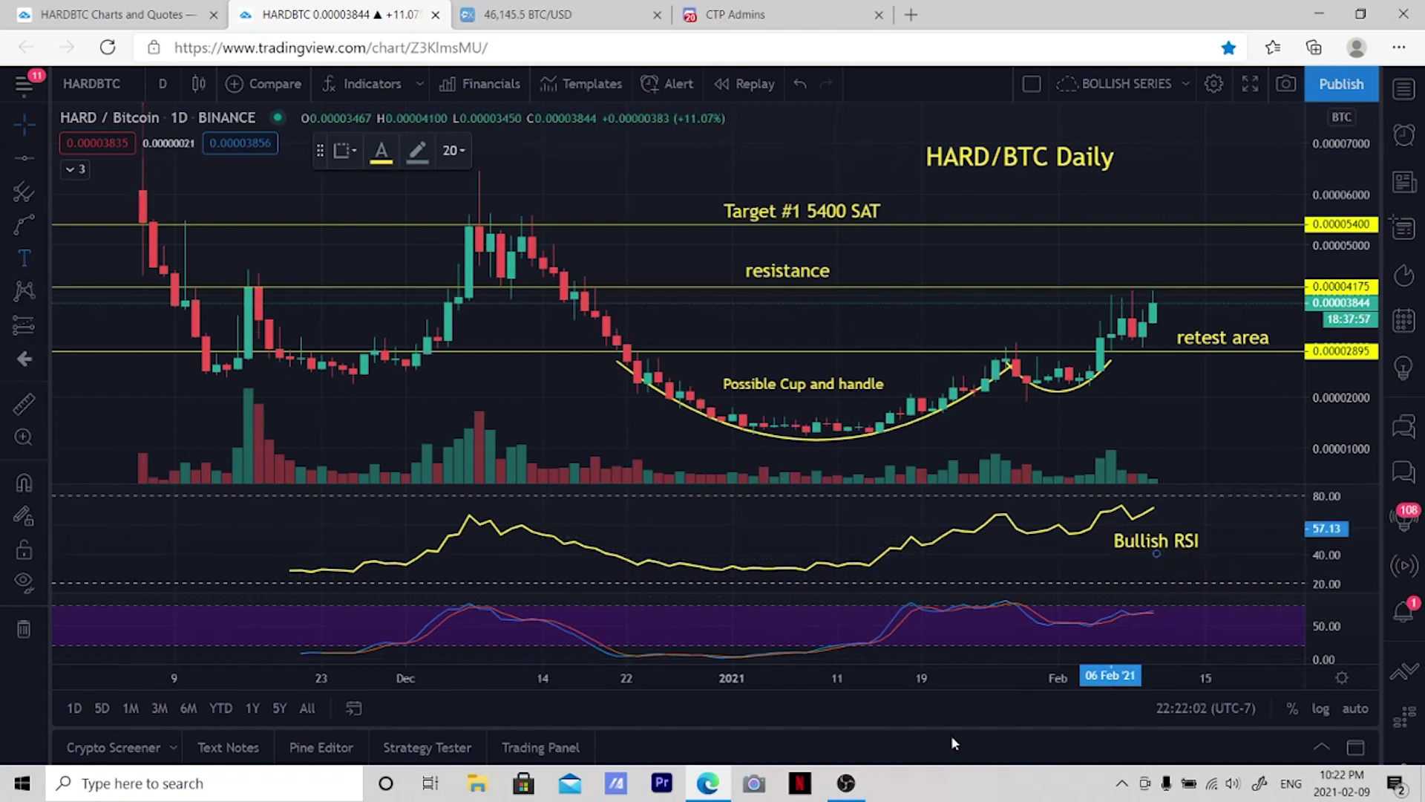
{"action": "left_click", "coordinate": [1141, 630]}
{"action": "type", "text": "B"}
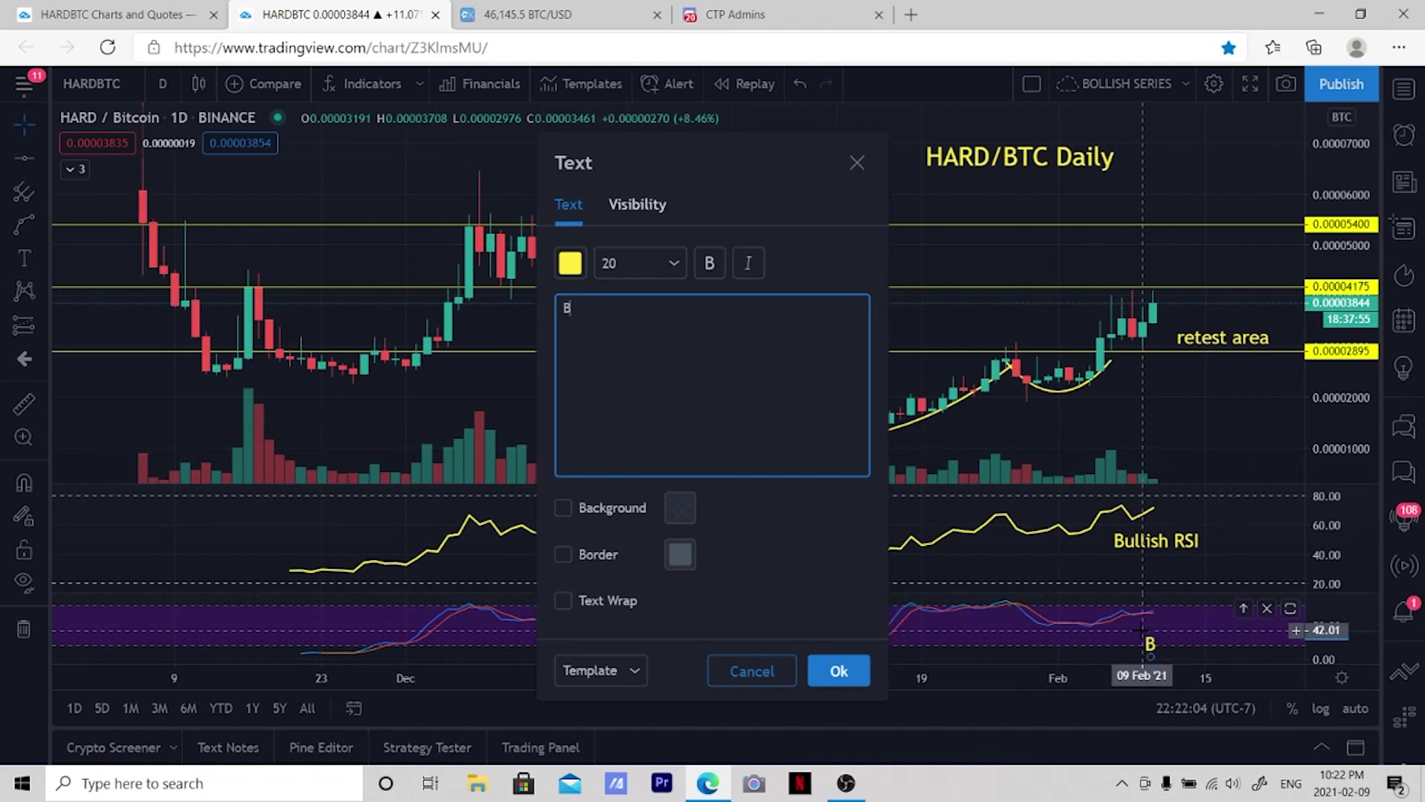
{"action": "type", "text": "ullish Stoch"}
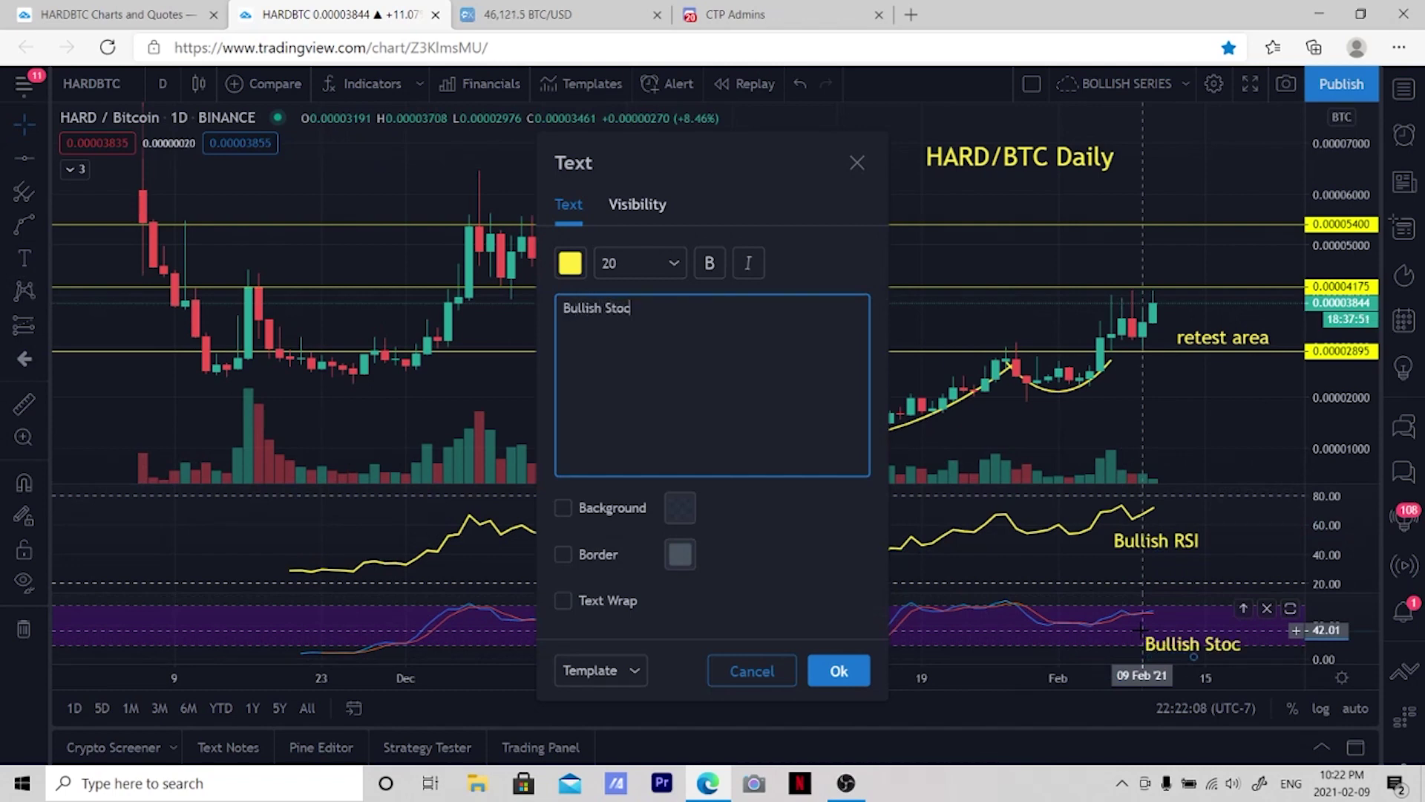
{"action": "left_click", "coordinate": [839, 670]}
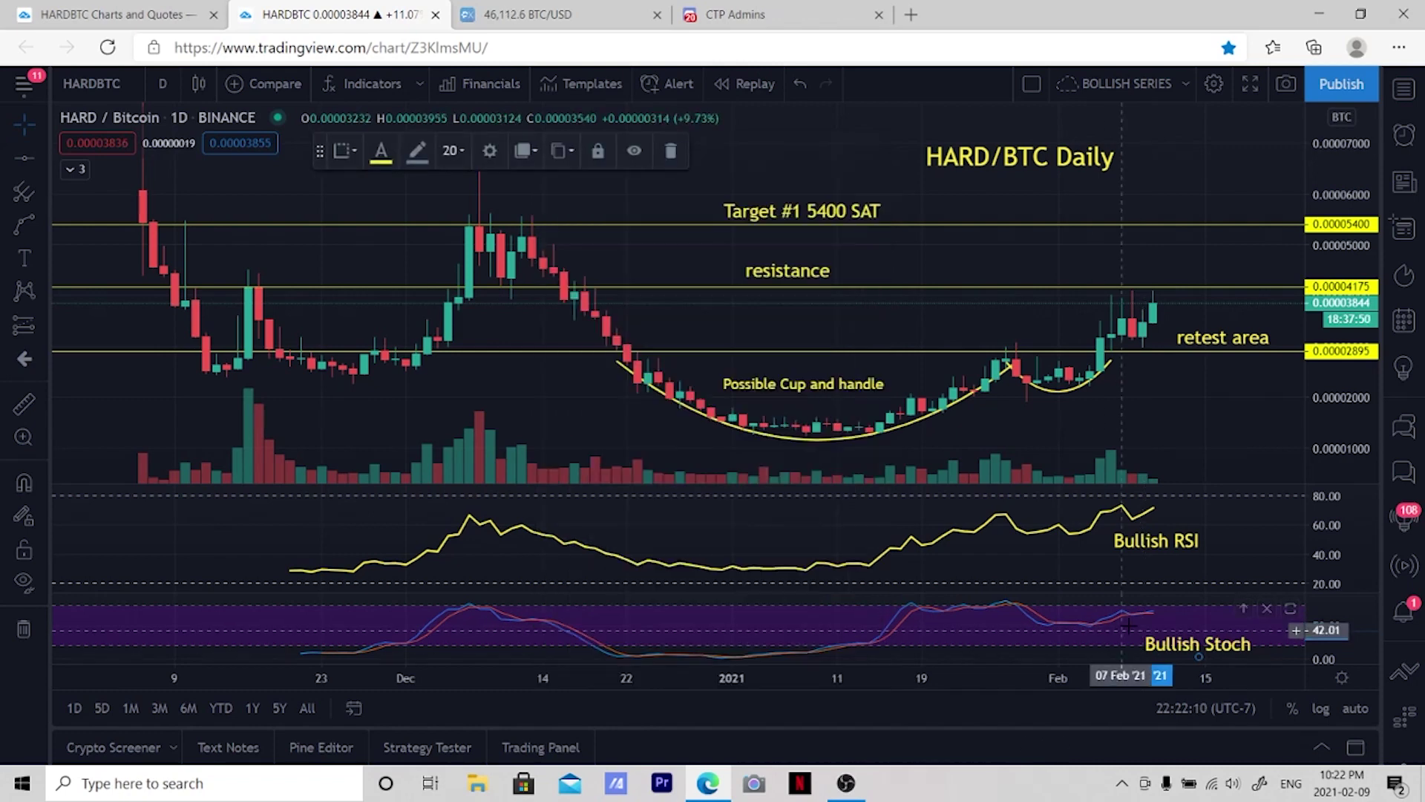
{"action": "left_click_drag", "start_coordinate": [1173, 646], "coordinate": [1163, 634]}
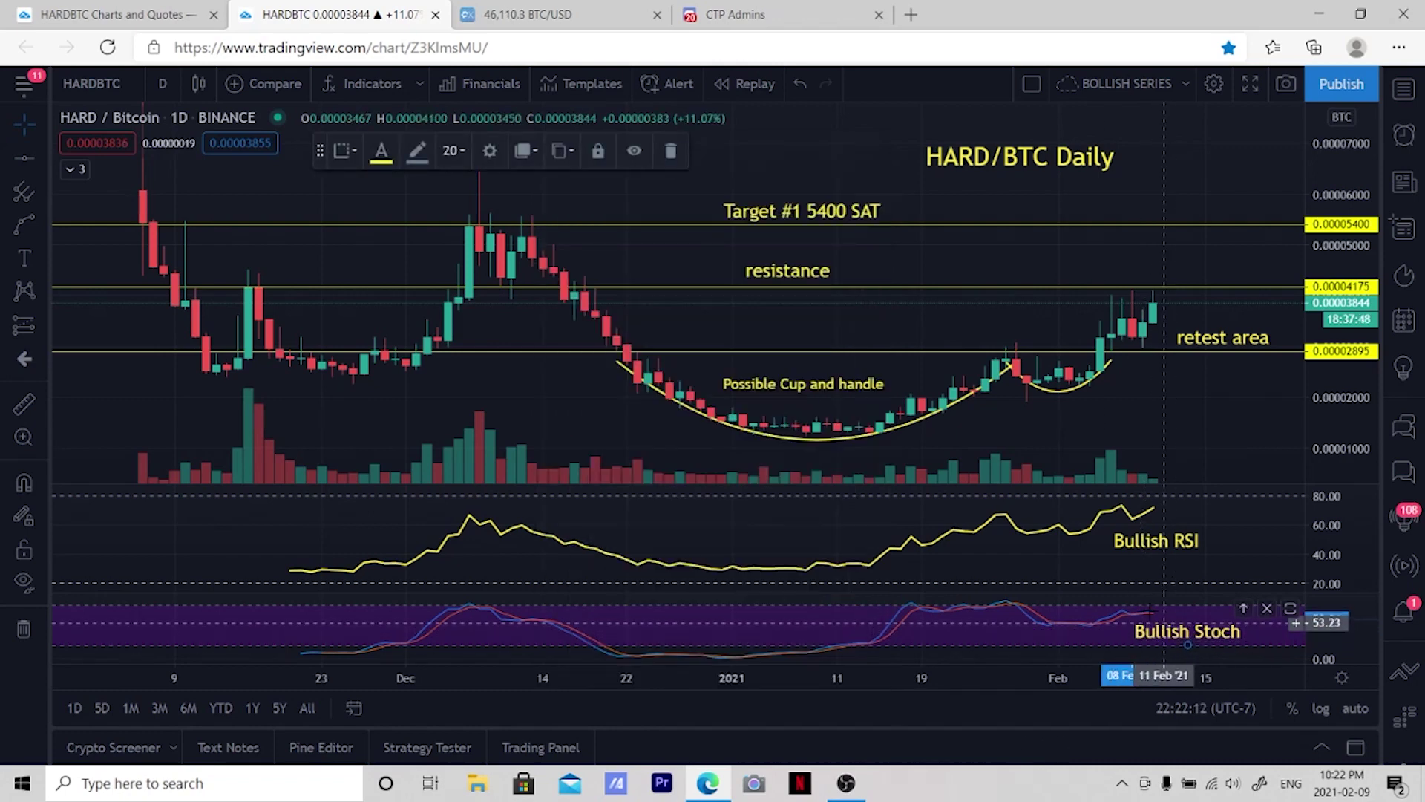